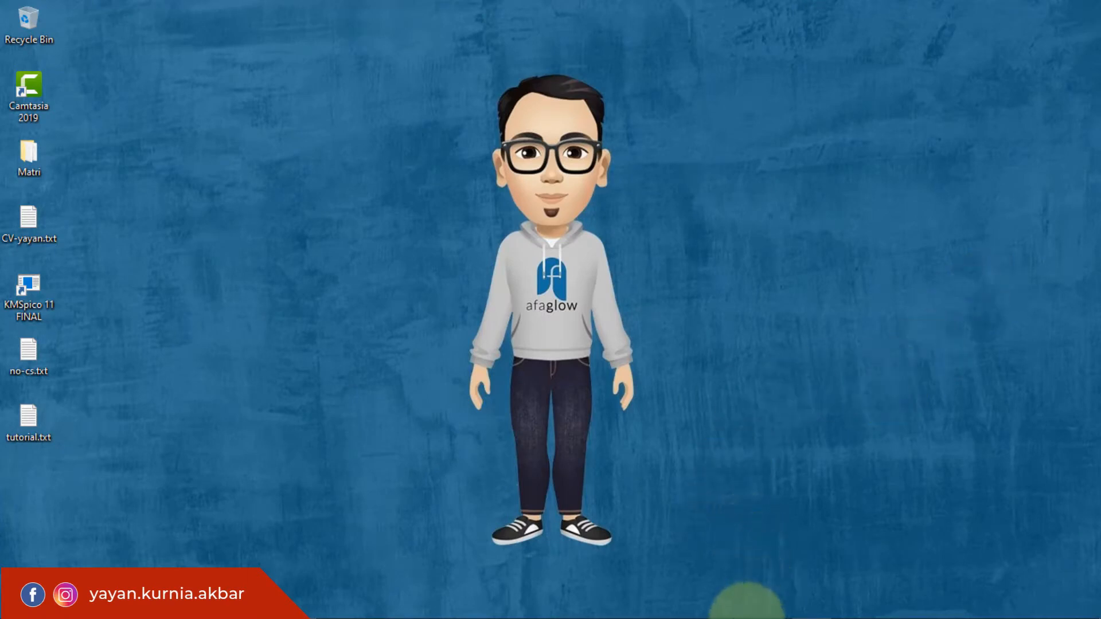
Step: Switch to Adobe Illustrator and activate the Direct Selection Tool among its selection variants
mouse_move(732, 617)
left_click(653, 603)
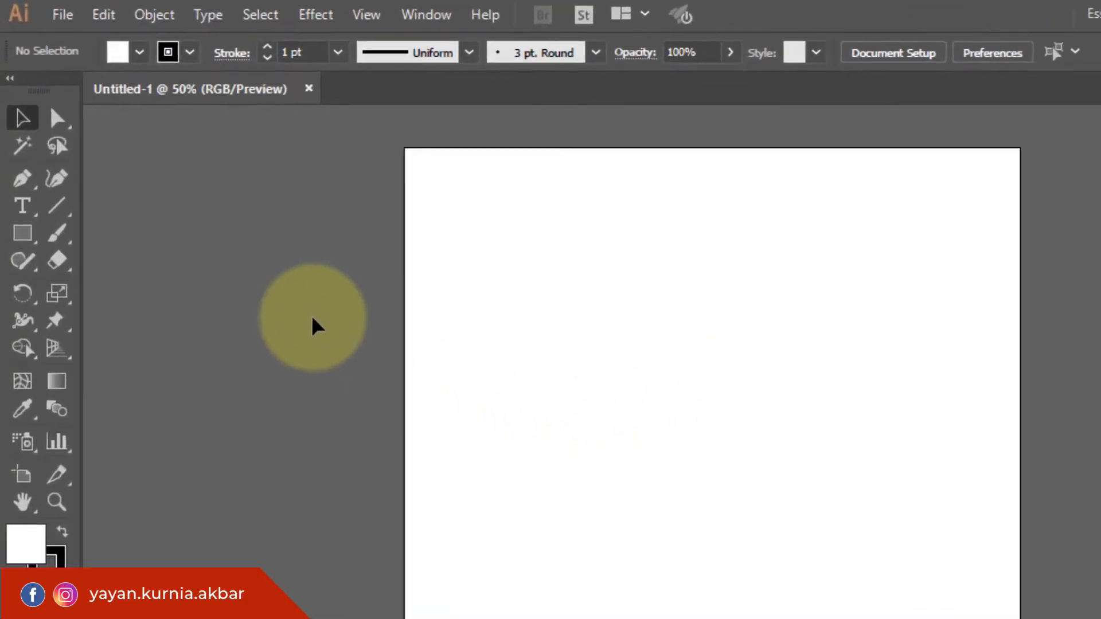
left_click(69, 125)
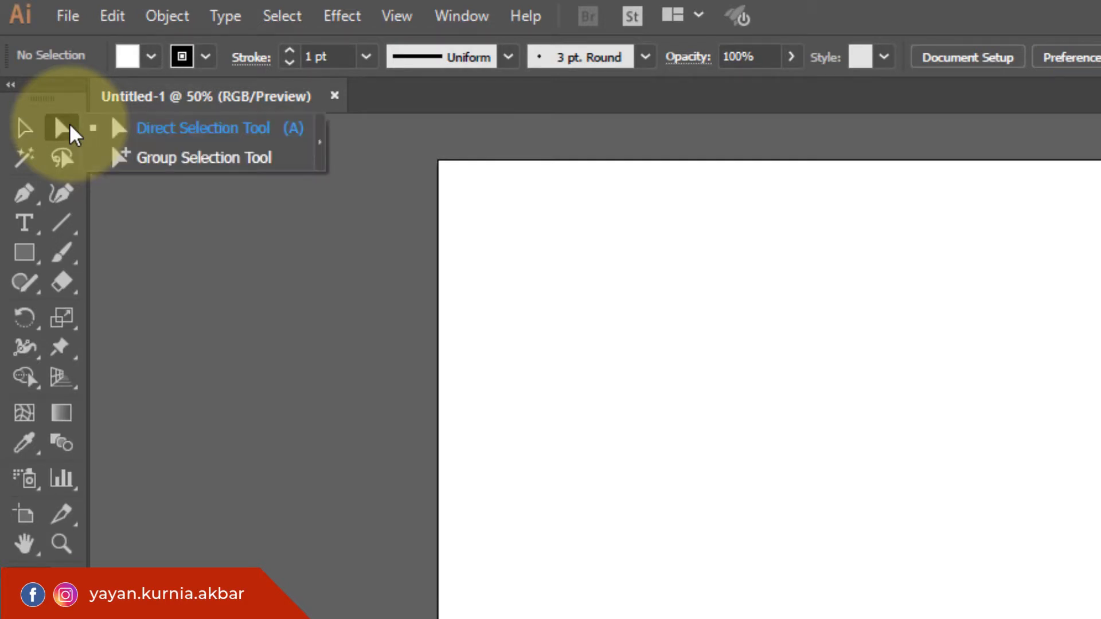
left_click(135, 129)
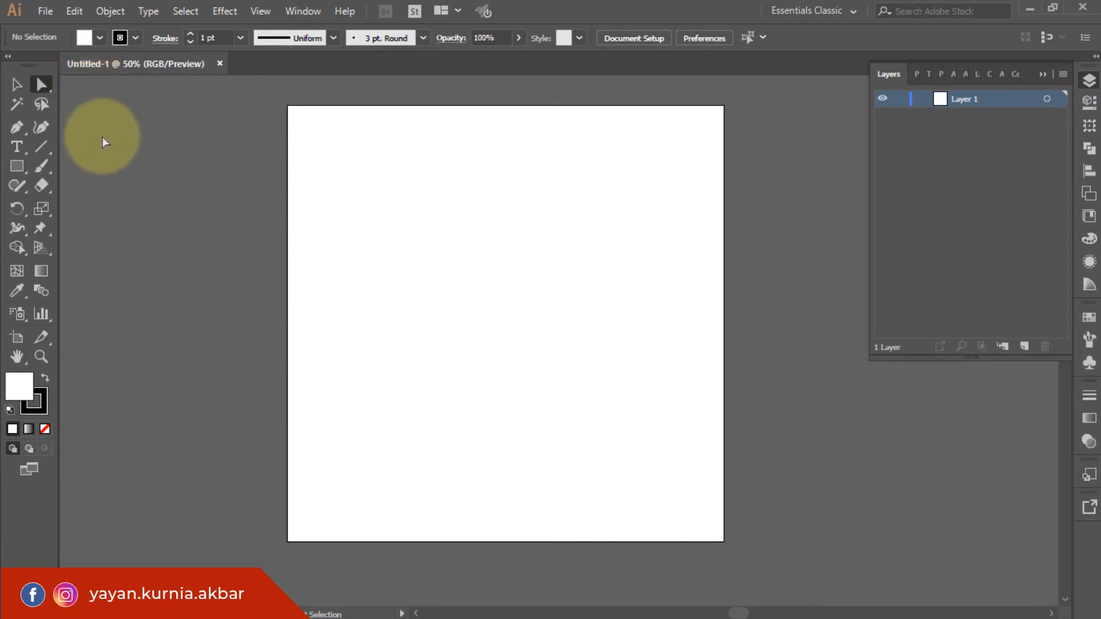
Step: Draw a square about 507 px wide in the upper middle of the artboard and activate the Direct Selection Tool for it
left_click(18, 166)
left_click_drag(408, 187, 611, 393)
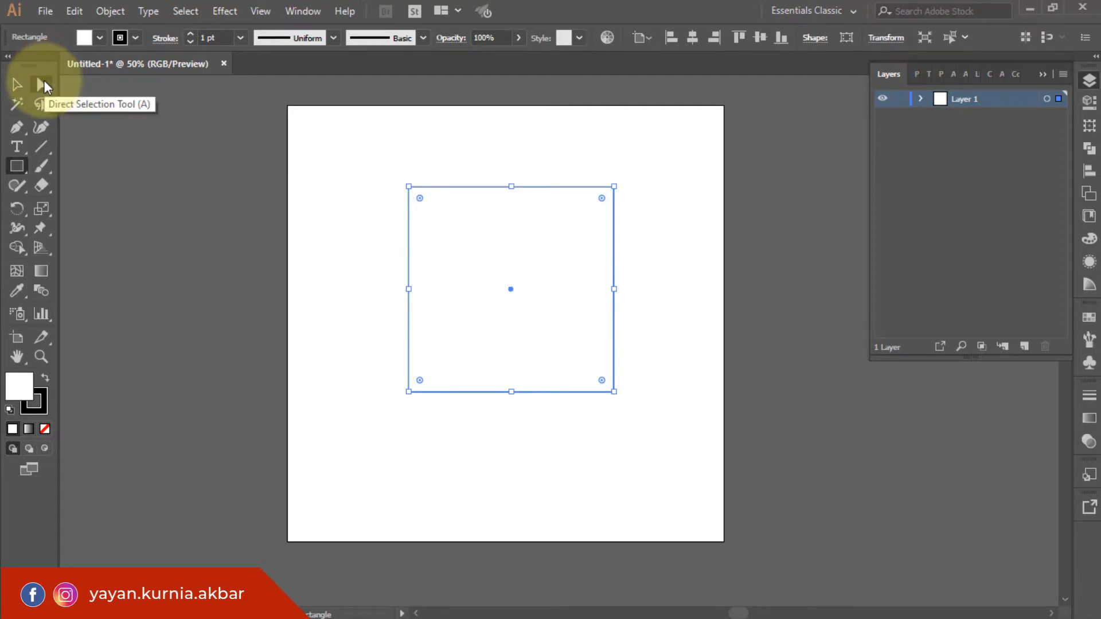
left_click(44, 86)
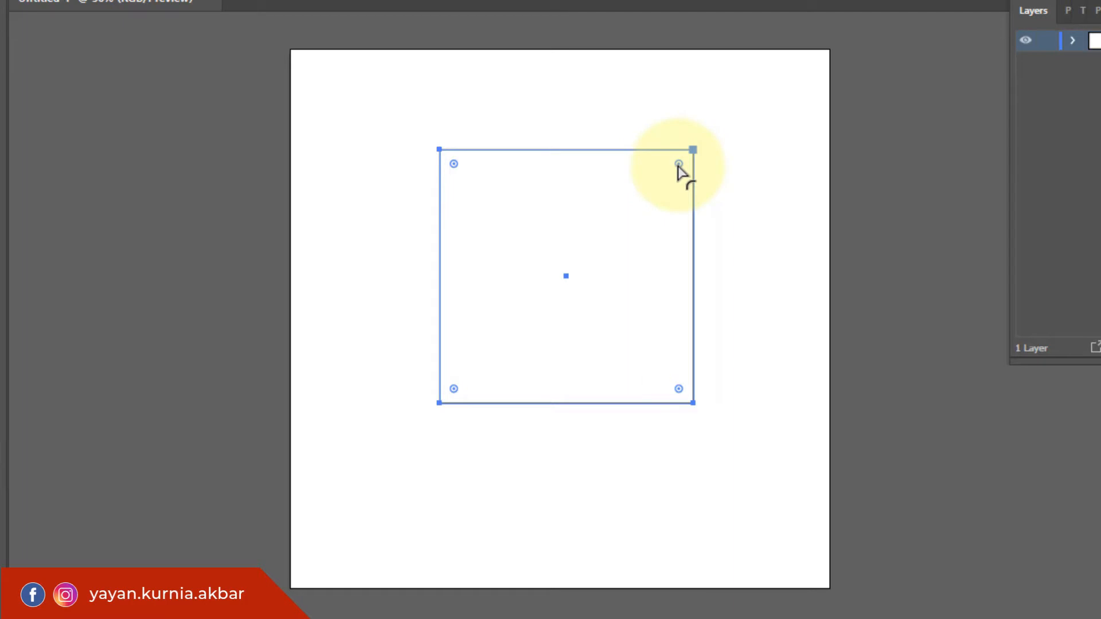
Step: Try rounding all four corners of the square together to a radius of about 103.5 px, and undo the rounding
left_click_drag(678, 165, 639, 200)
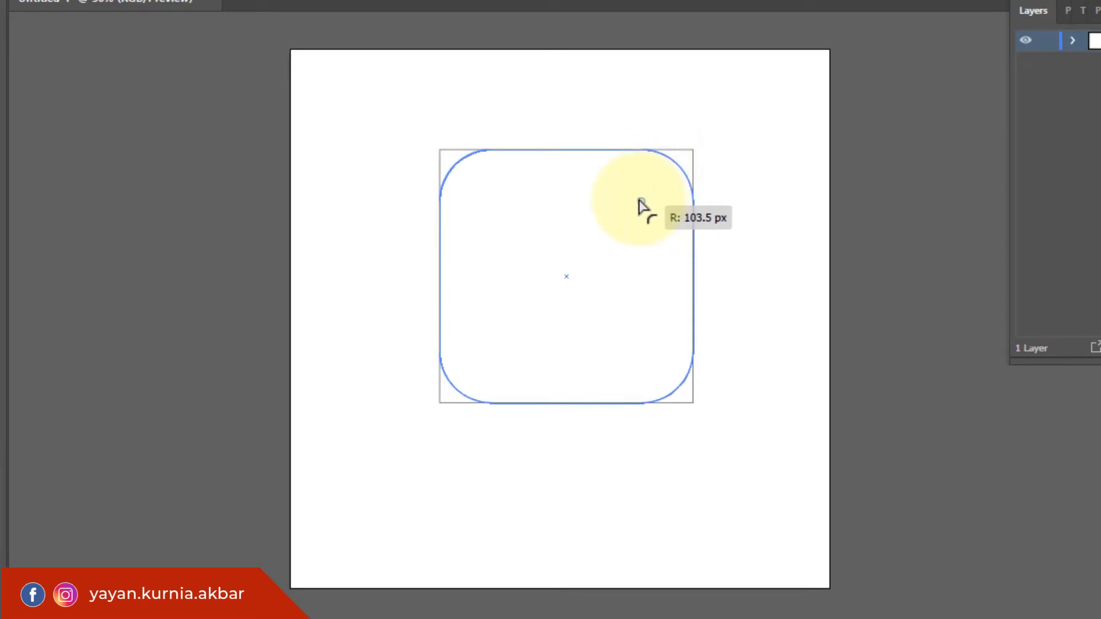
left_click_drag(639, 200, 638, 201)
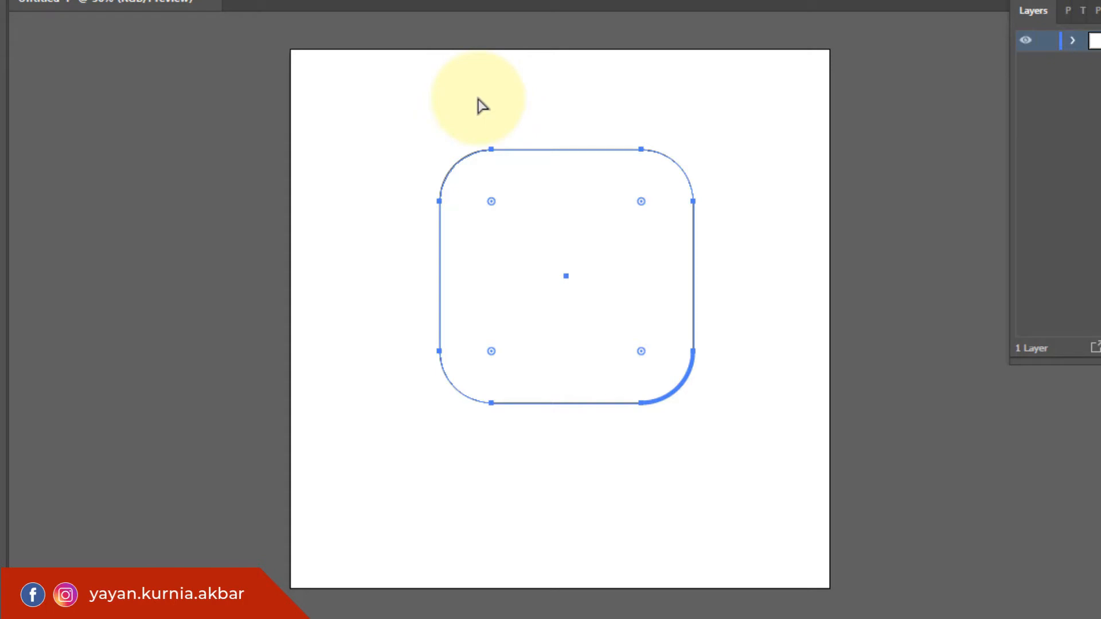
key("v")
key("ctrl+z")
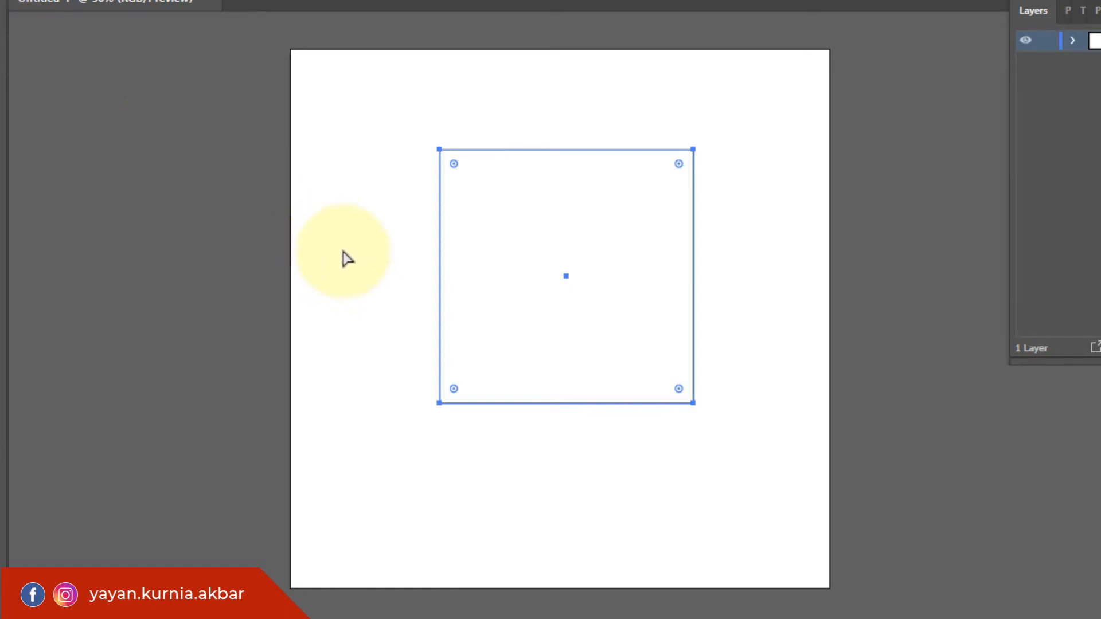
Step: Round only the square's top-left and bottom-right corners, one at a time, giving the top-left the larger radius
left_click(440, 150)
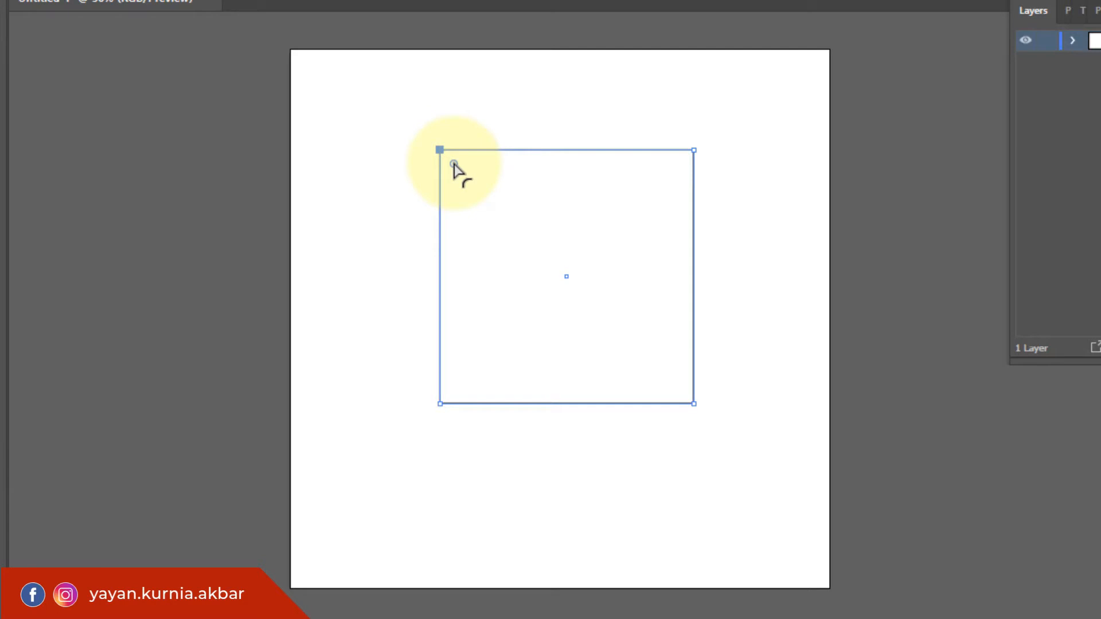
left_click_drag(453, 165, 531, 251)
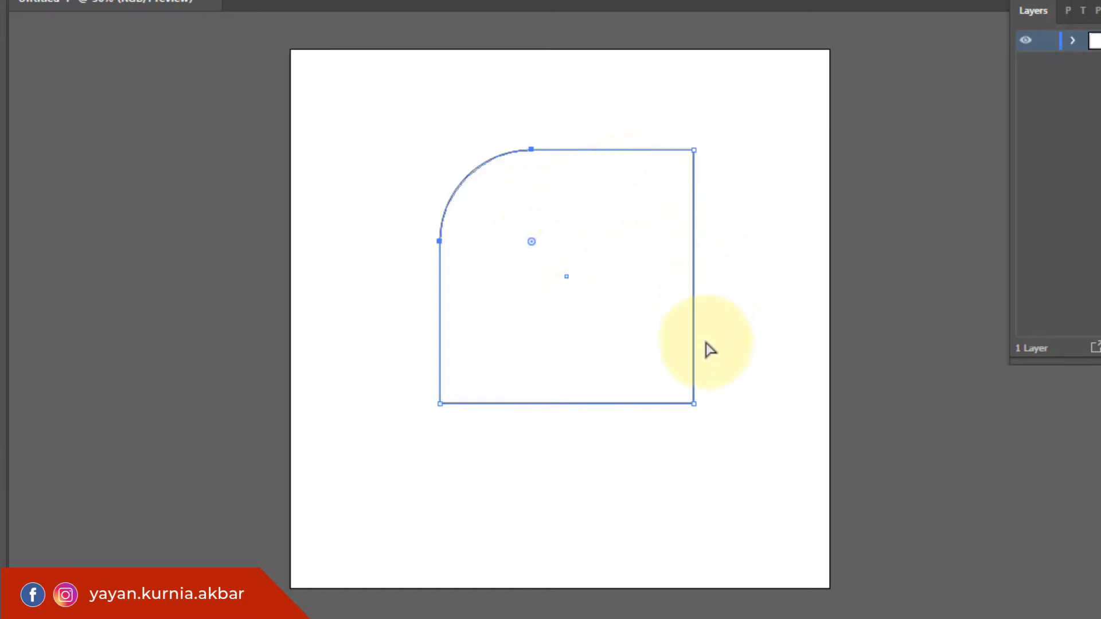
left_click(694, 405)
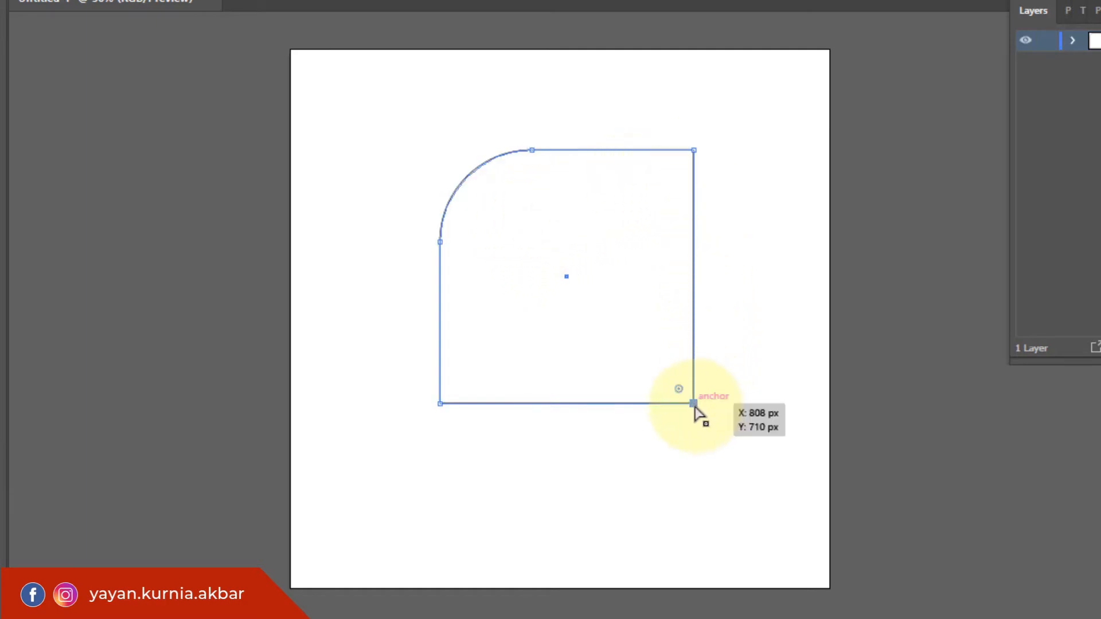
left_click_drag(679, 389, 624, 333)
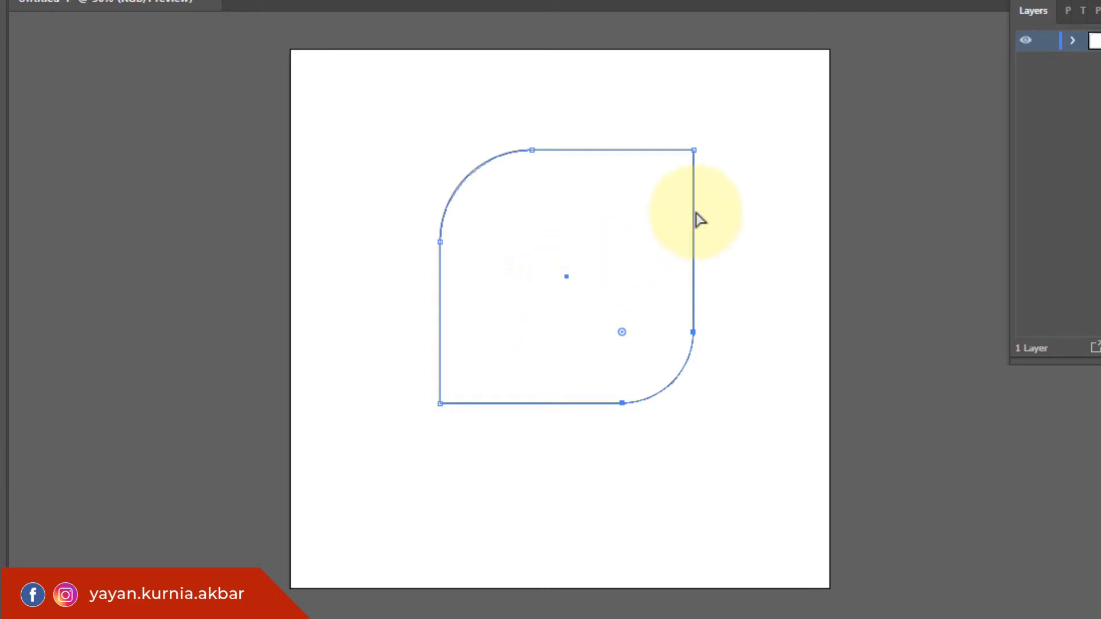
Step: Pull the shape's top-right and bottom-left anchor points diagonally outward to form two sharp tips
left_click(694, 151)
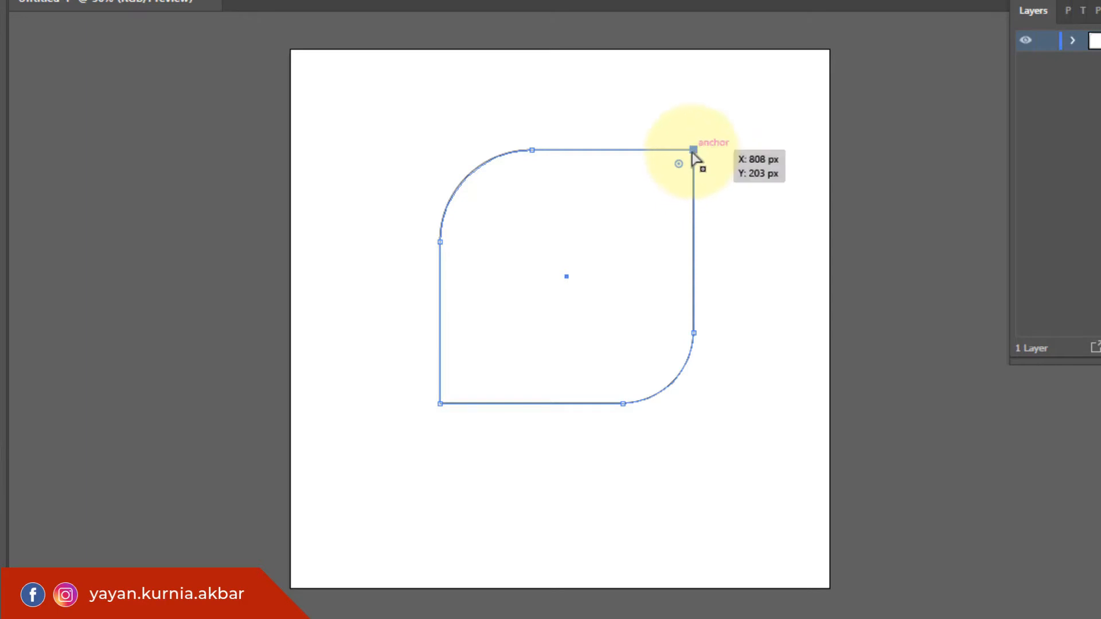
left_click_drag(693, 151, 754, 101)
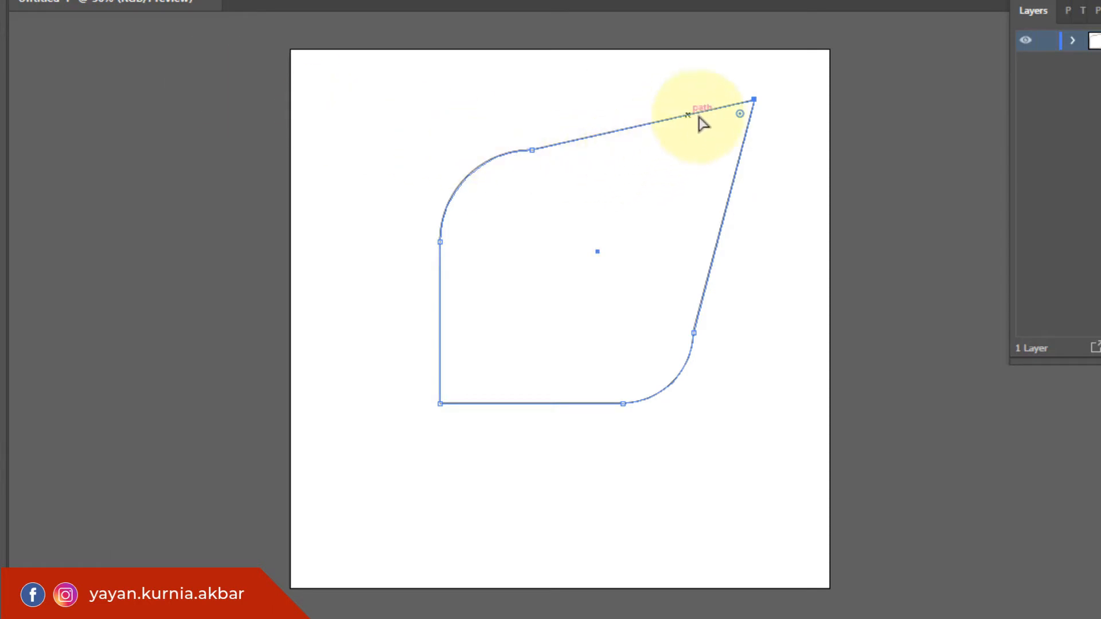
left_click(744, 114)
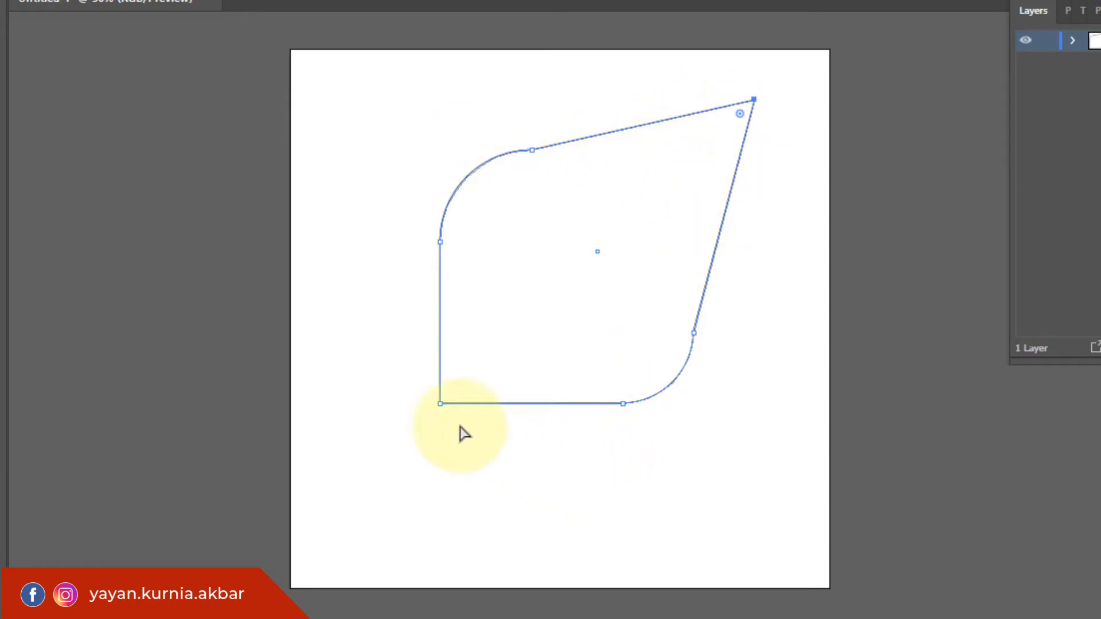
left_click(438, 403)
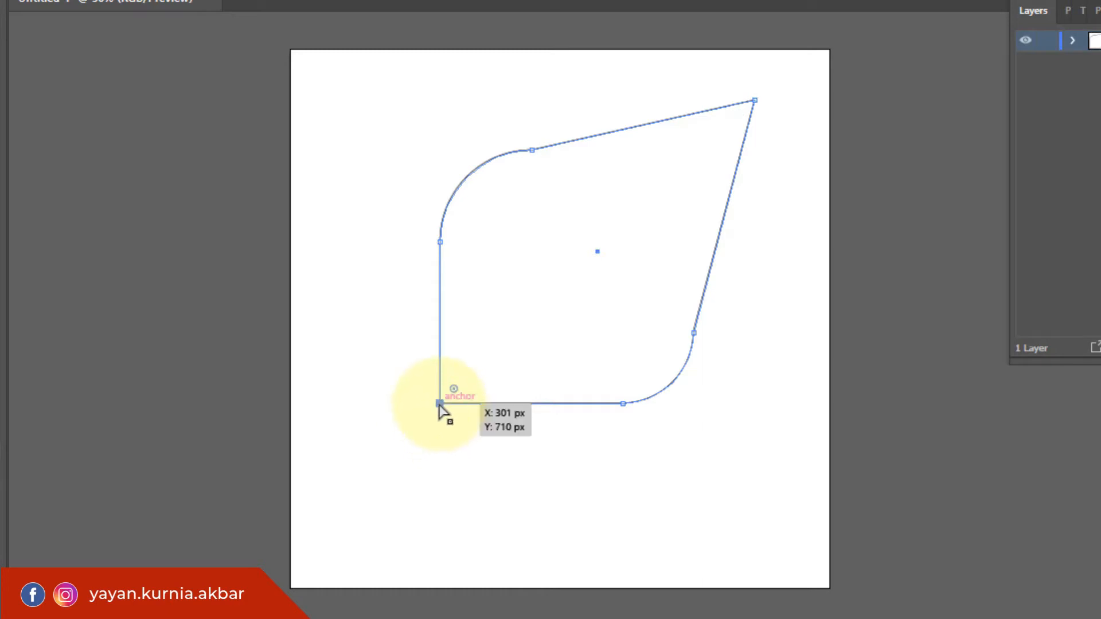
left_click_drag(439, 405, 389, 469)
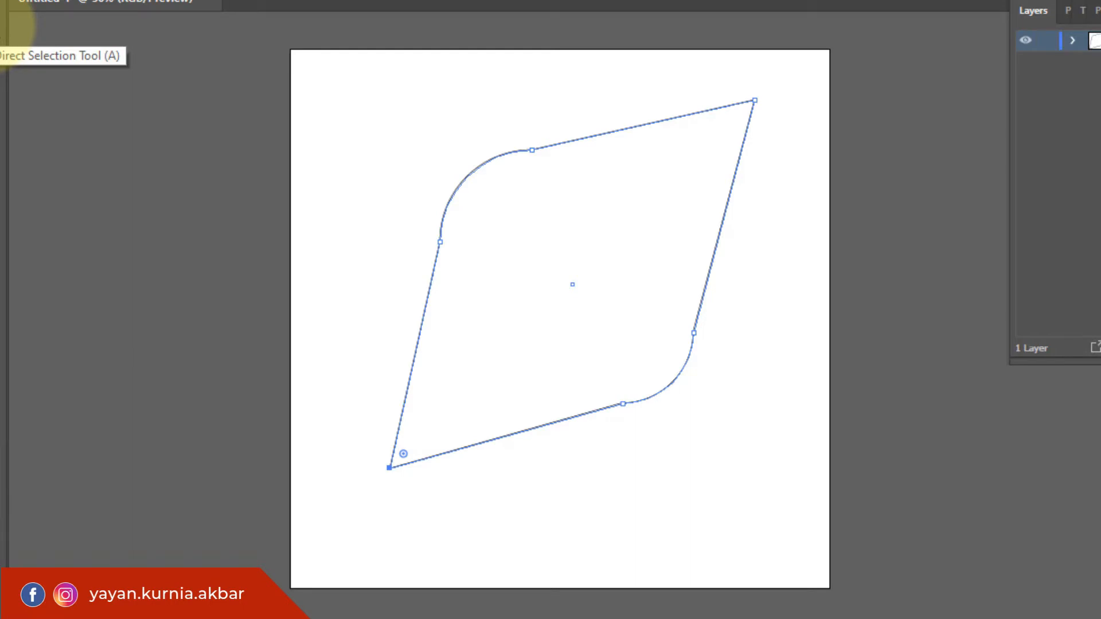
Step: Delete the shape's bottom-left anchor point and the remaining open path, using the Selection Tool
left_click(0, 23)
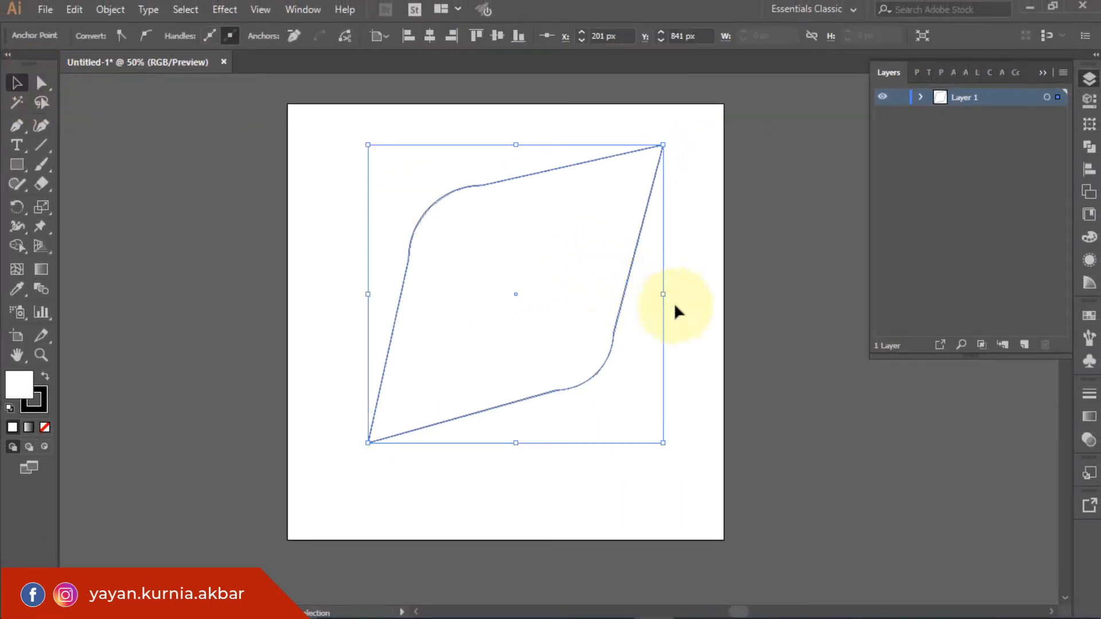
key("Delete")
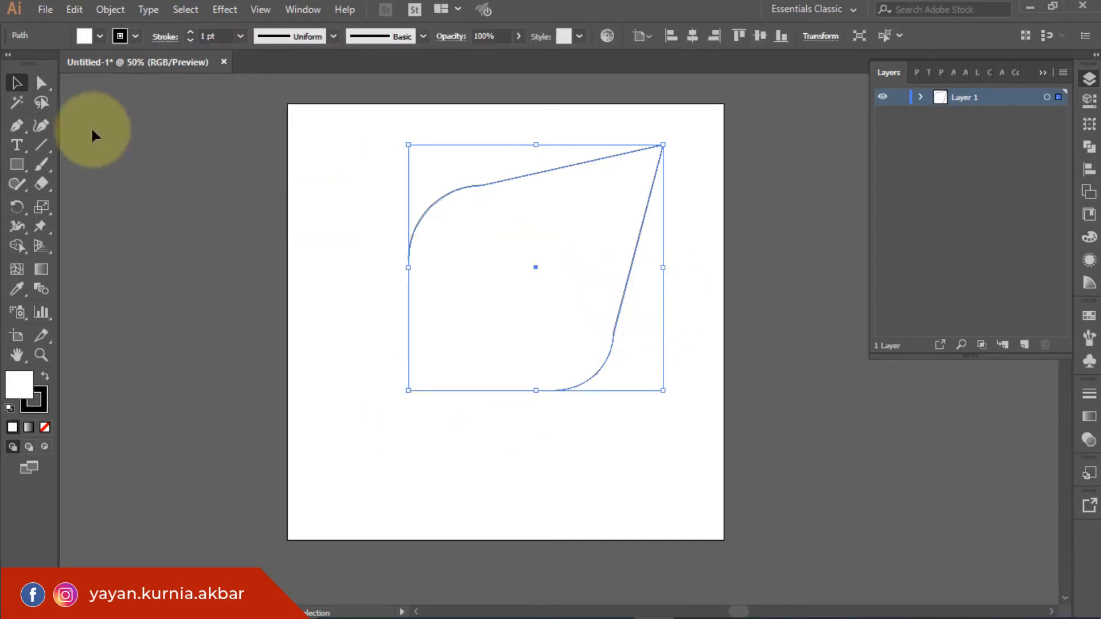
left_click(507, 166)
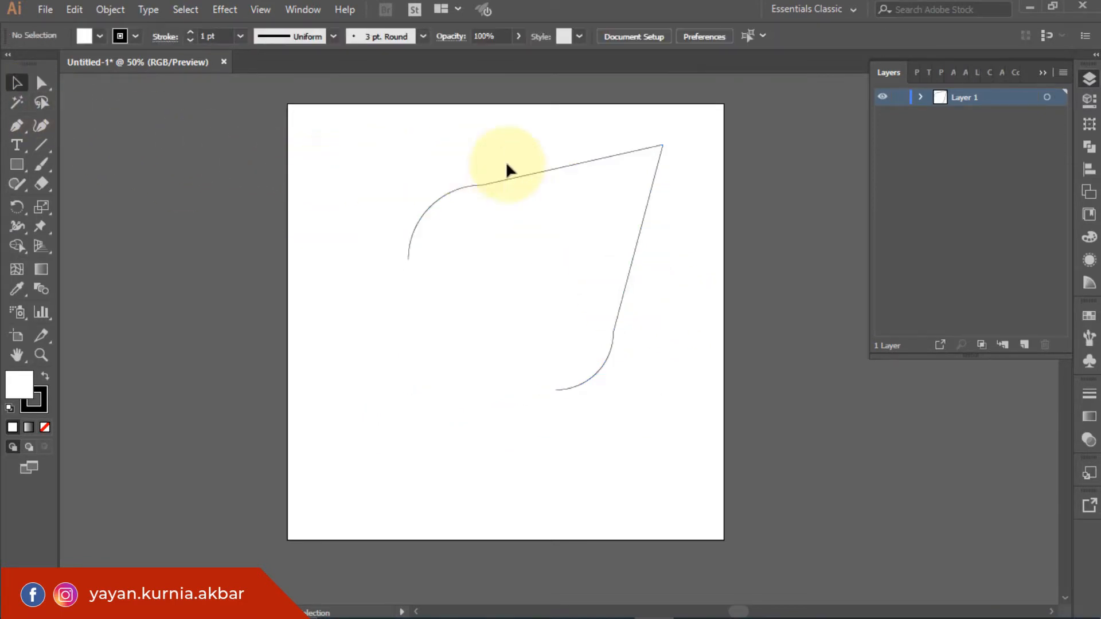
left_click(578, 166)
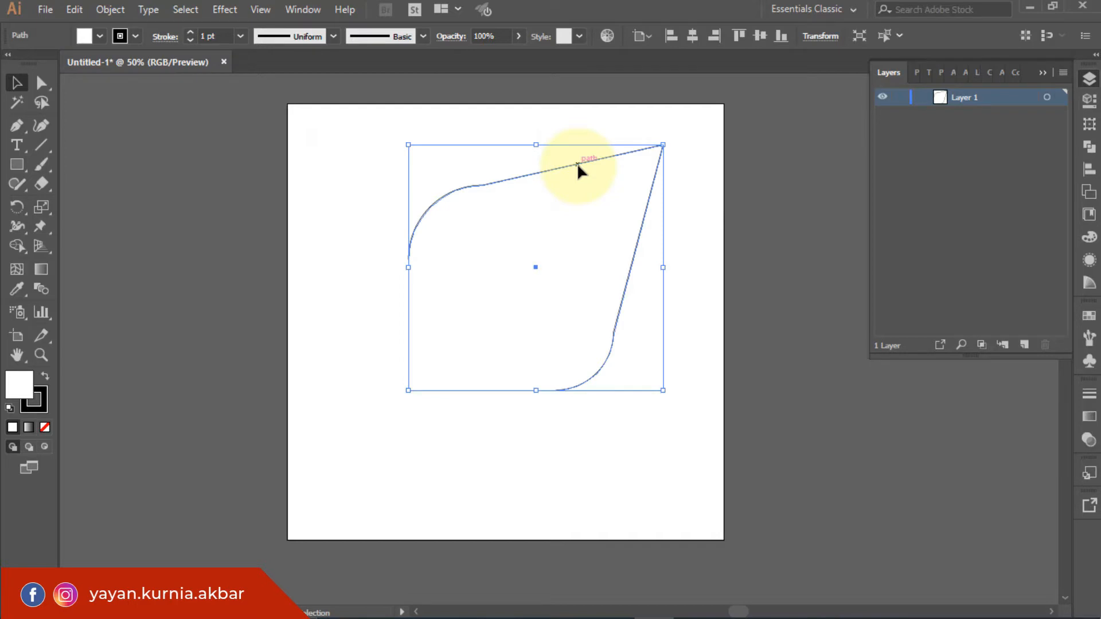
key("Delete")
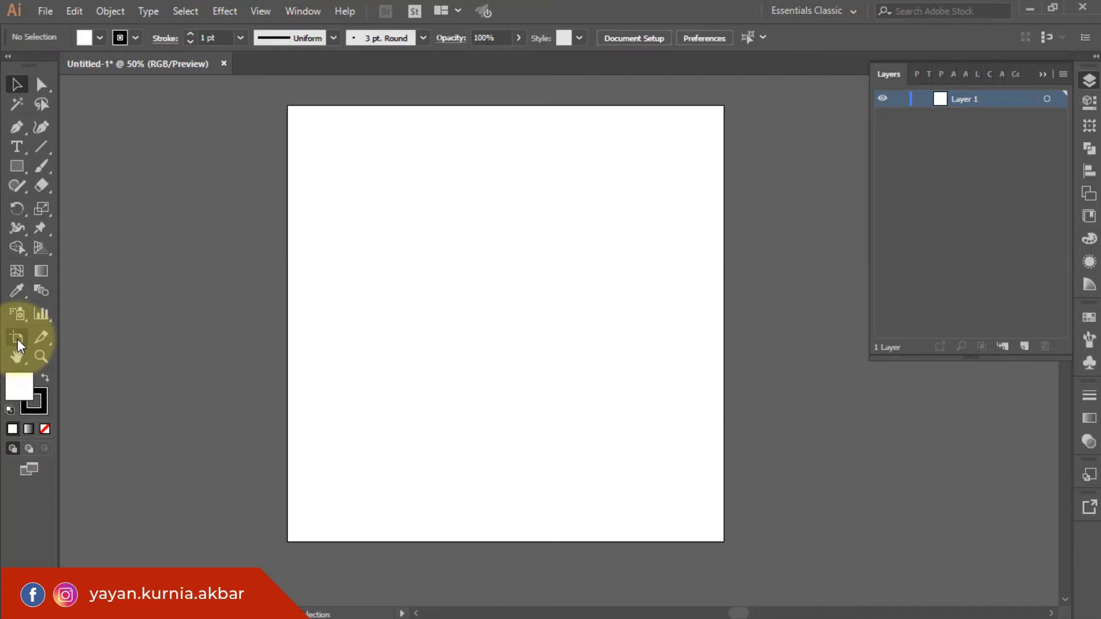
Step: Try shrinking the artboard to 705 × 497 px with the Artboard Tool, and undo both size changes
left_click(17, 339)
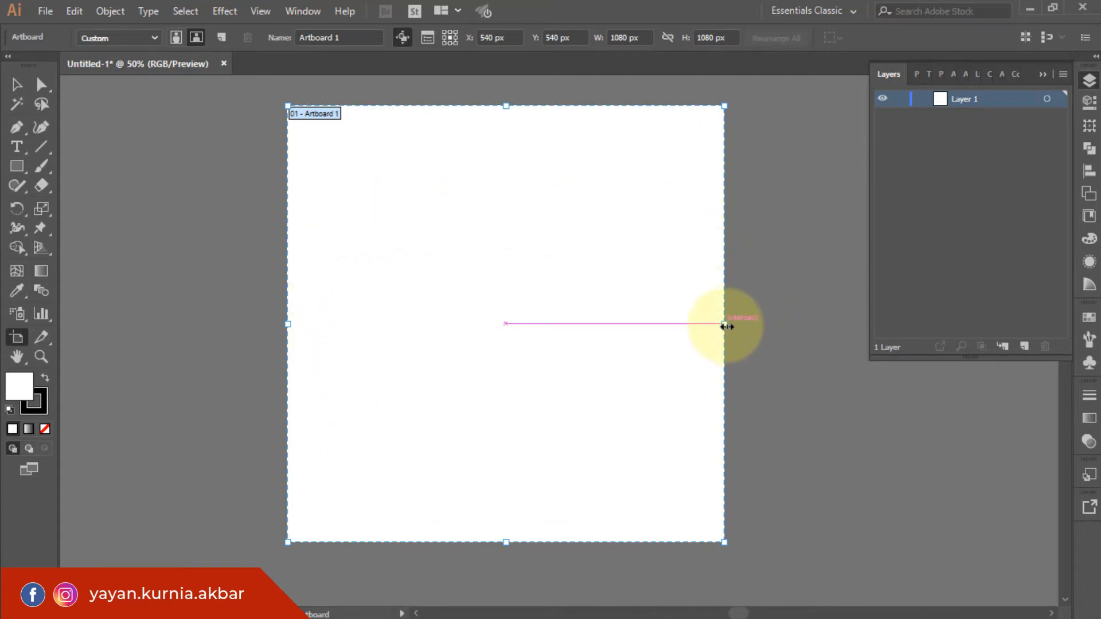
left_click_drag(725, 327, 572, 324)
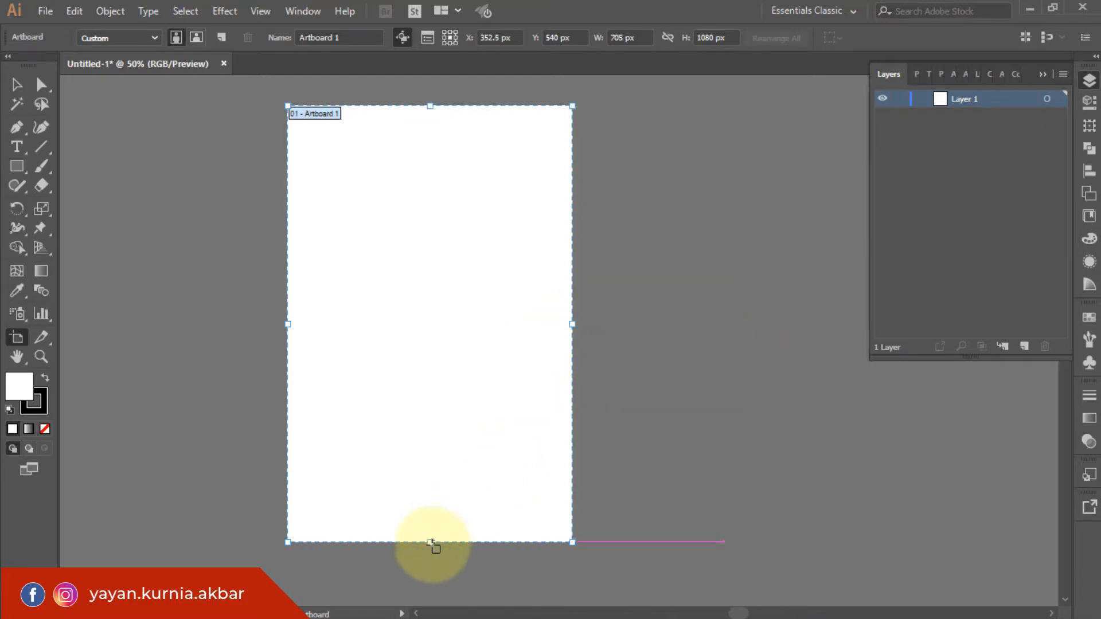
left_click_drag(430, 542, 449, 308)
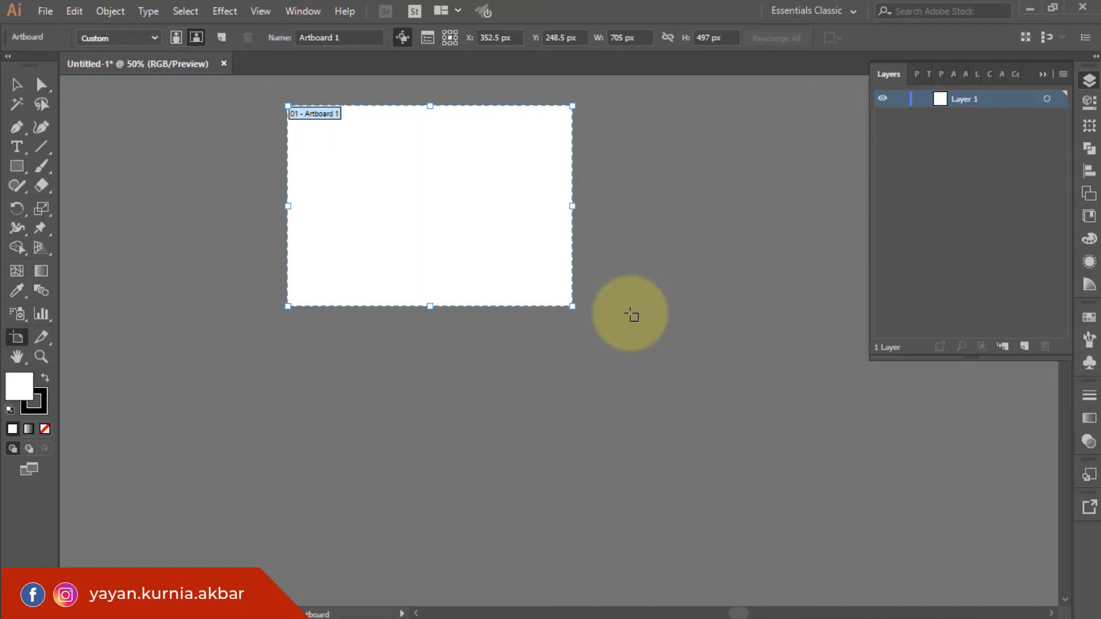
key("v")
key("ctrl+z")
key("ctrl+z")
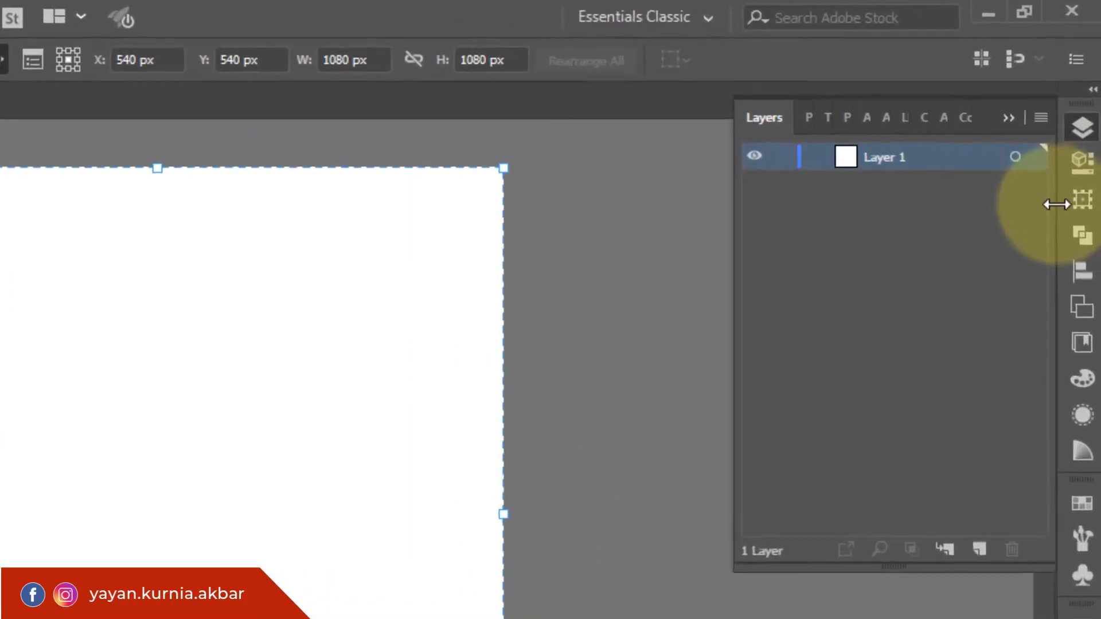
Step: Show the artboard's Properties and look up where their display is switched on
left_click(1083, 180)
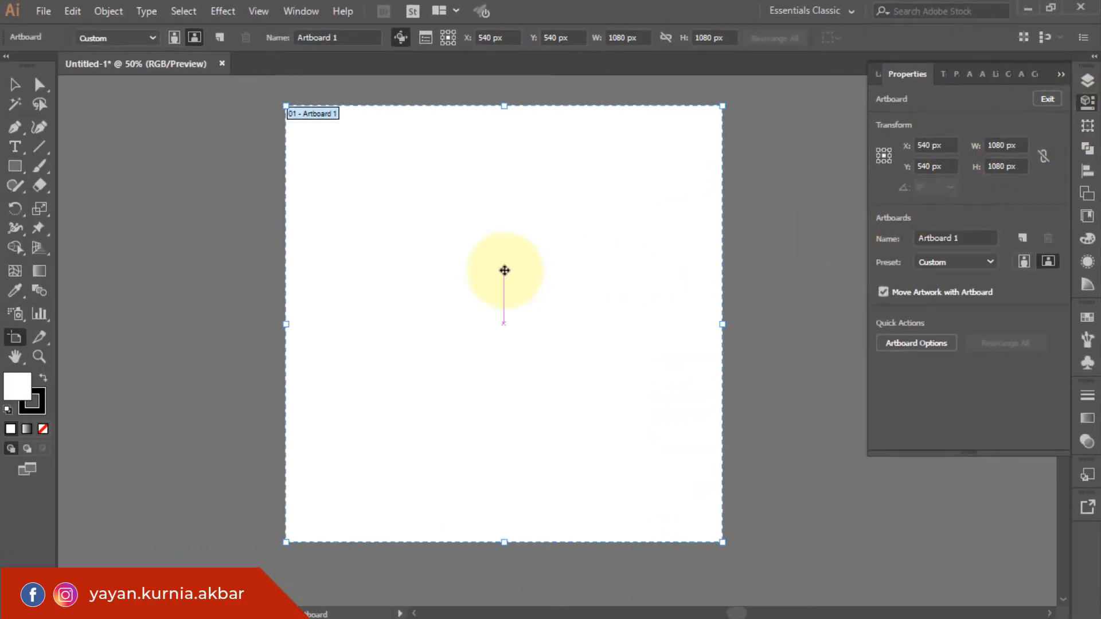
left_click(302, 13)
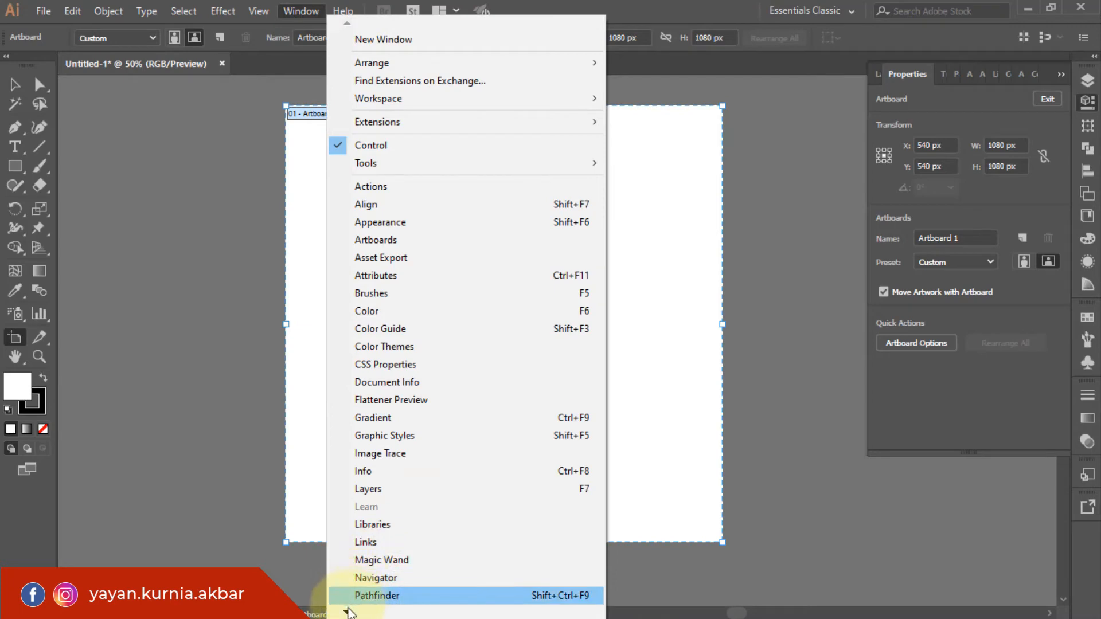
mouse_move(346, 612)
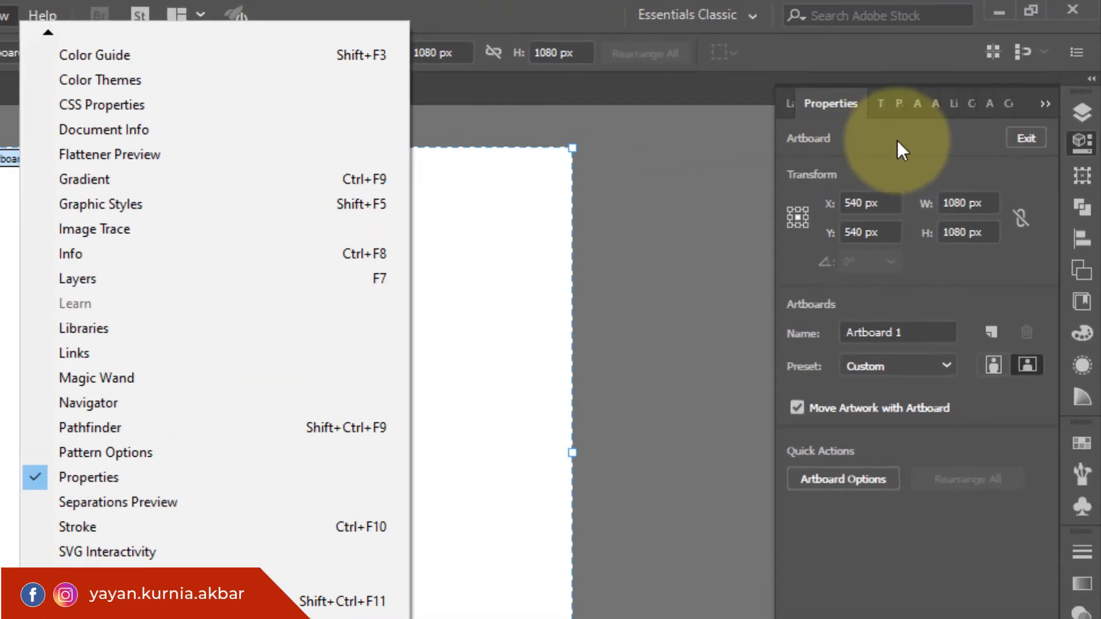
left_click(967, 98)
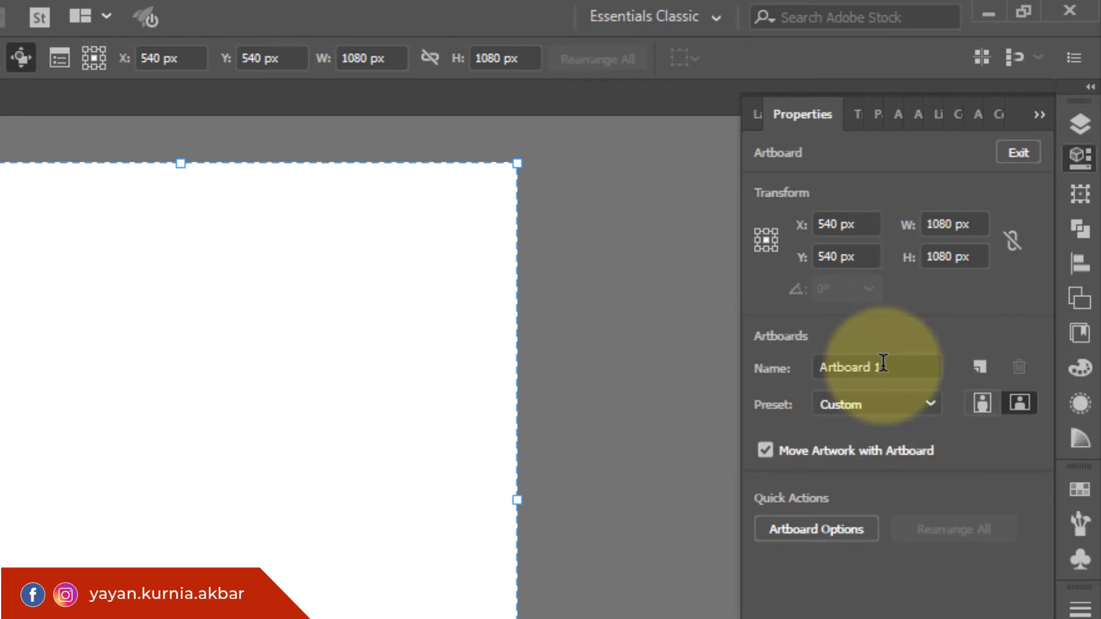
Step: Add a second and a third 1080 × 1080 px artboard in a row beside the first, and select the third one
left_click(978, 369)
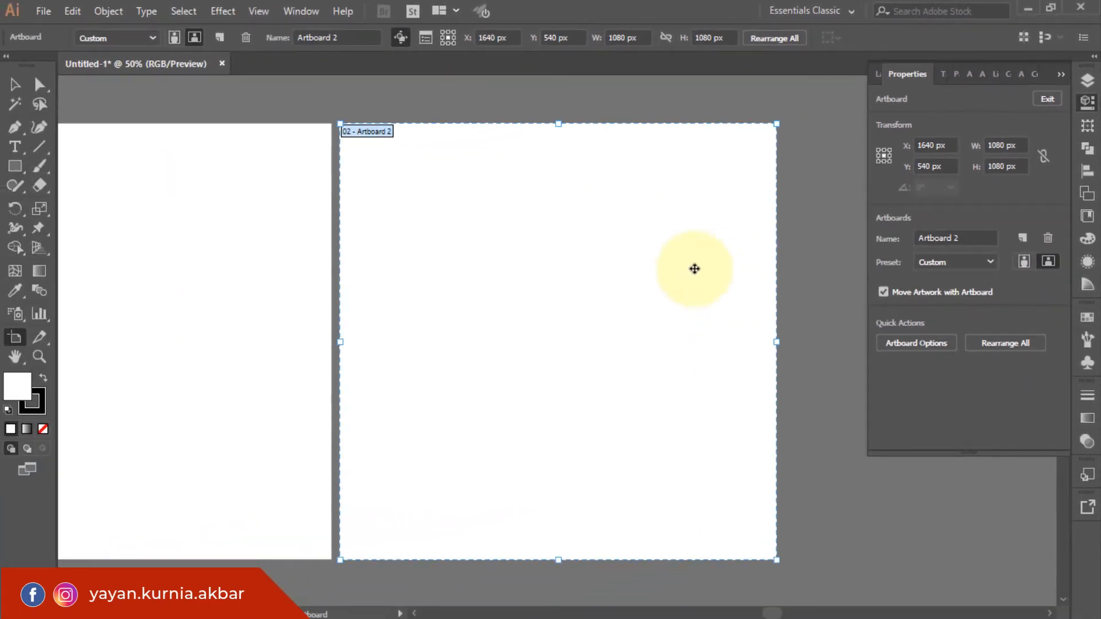
left_click(1023, 239)
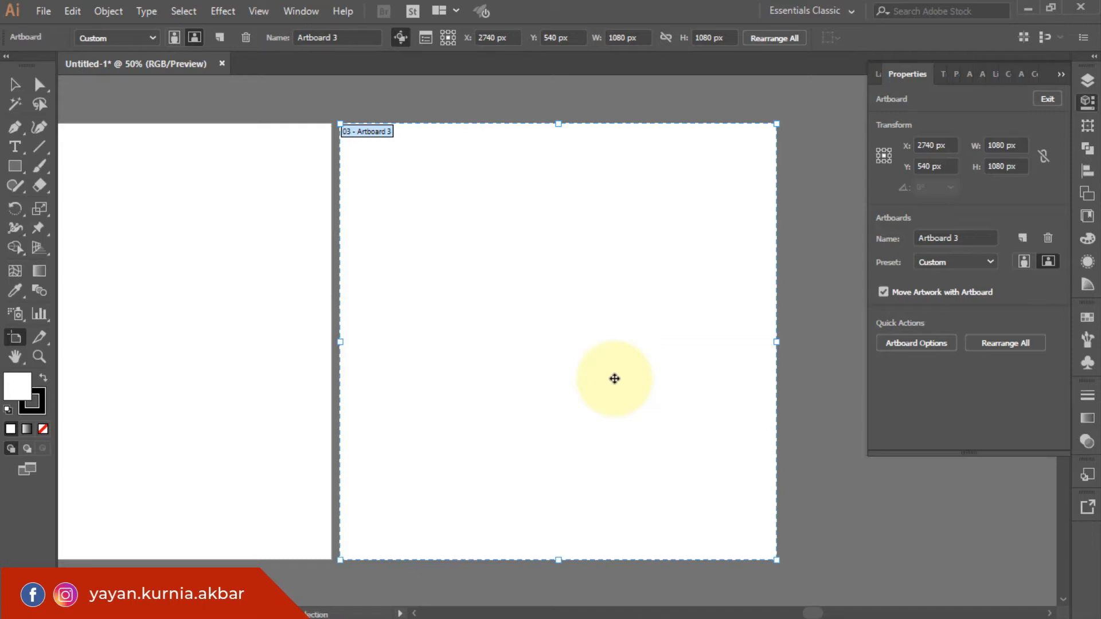
key("ctrl+minus")
key("ctrl+minus")
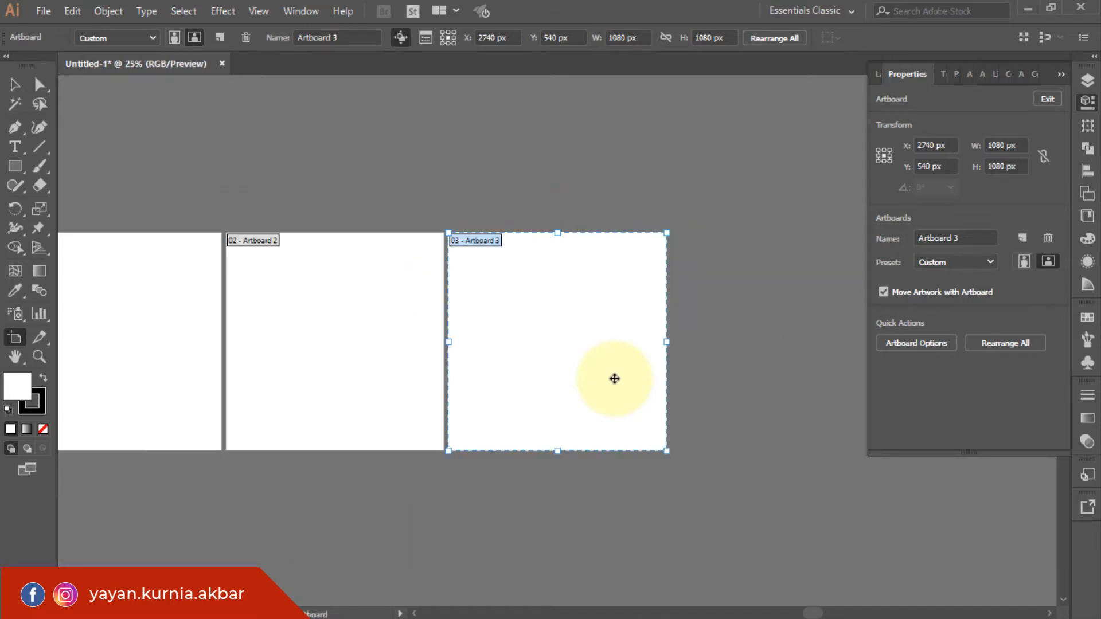
left_click_drag(489, 341, 585, 246)
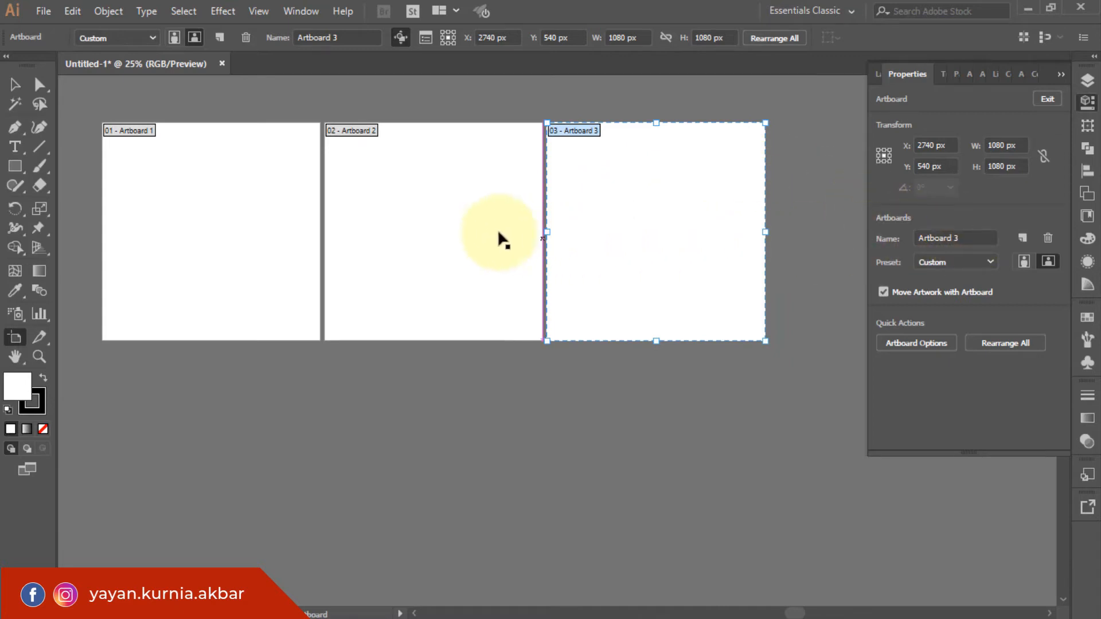
left_click(475, 233)
left_click(665, 228)
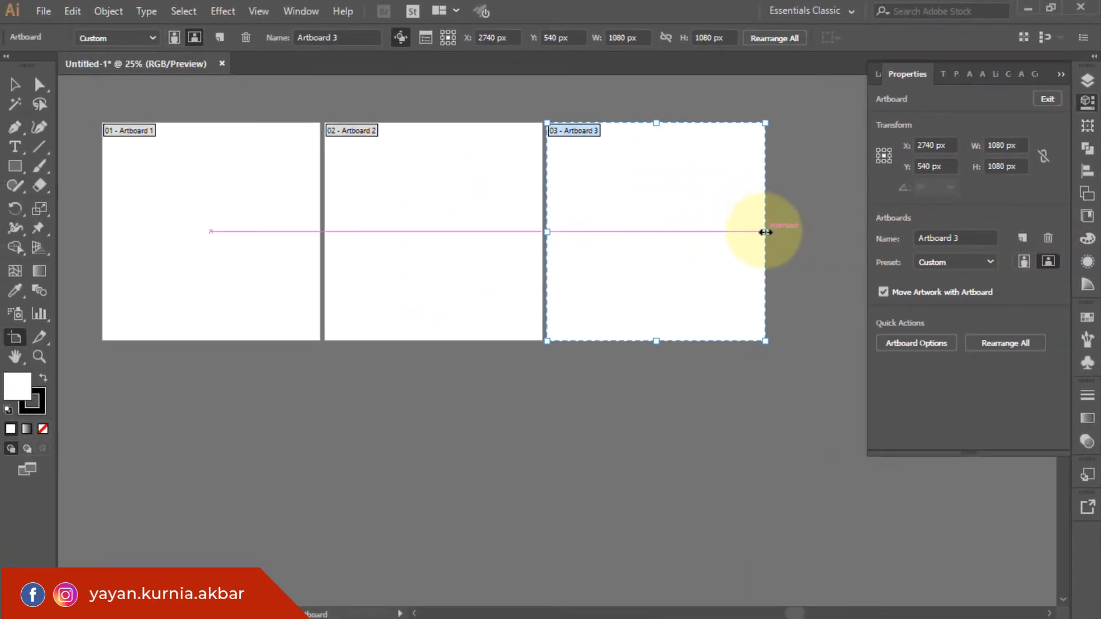
Step: Resize the third artboard to 573 × 589 px by its edges and exit artboard editing
left_click_drag(765, 231, 663, 230)
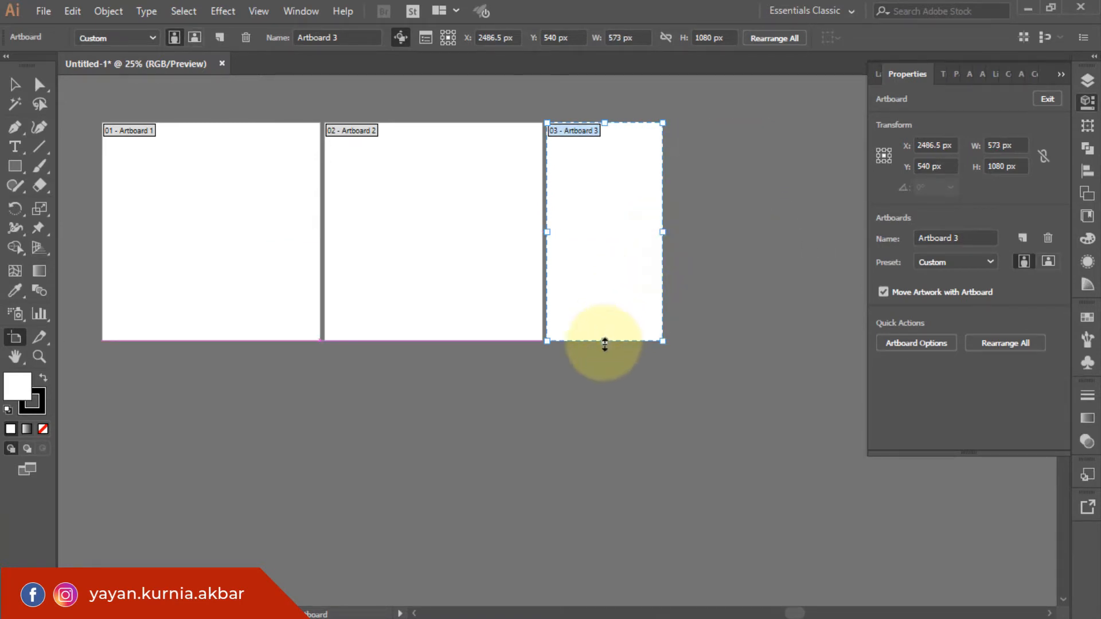
left_click_drag(604, 341, 605, 241)
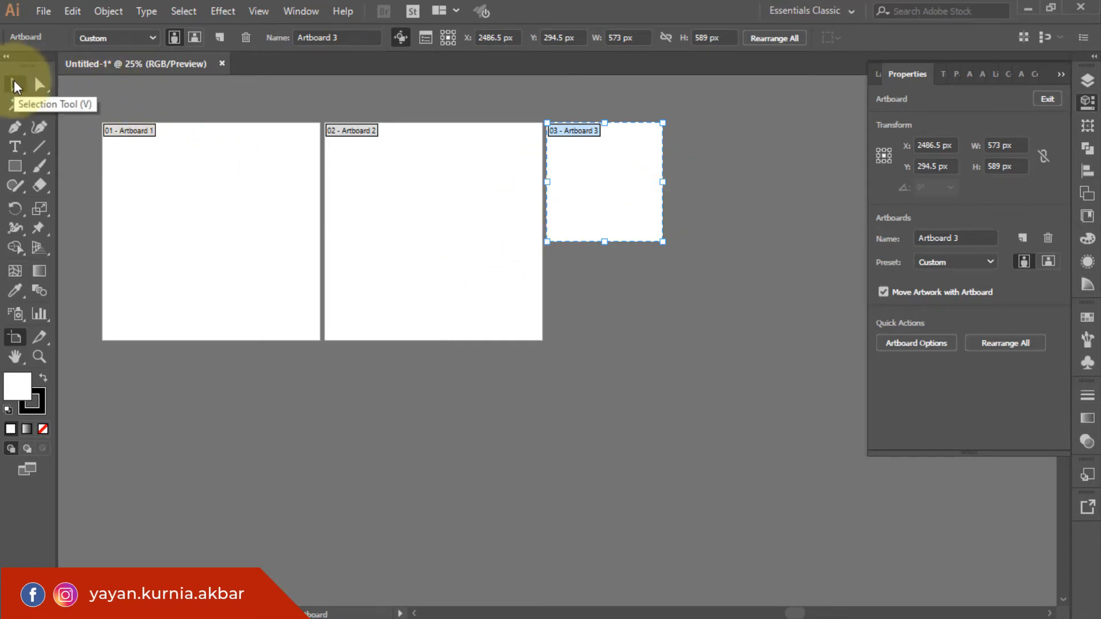
left_click(1048, 99)
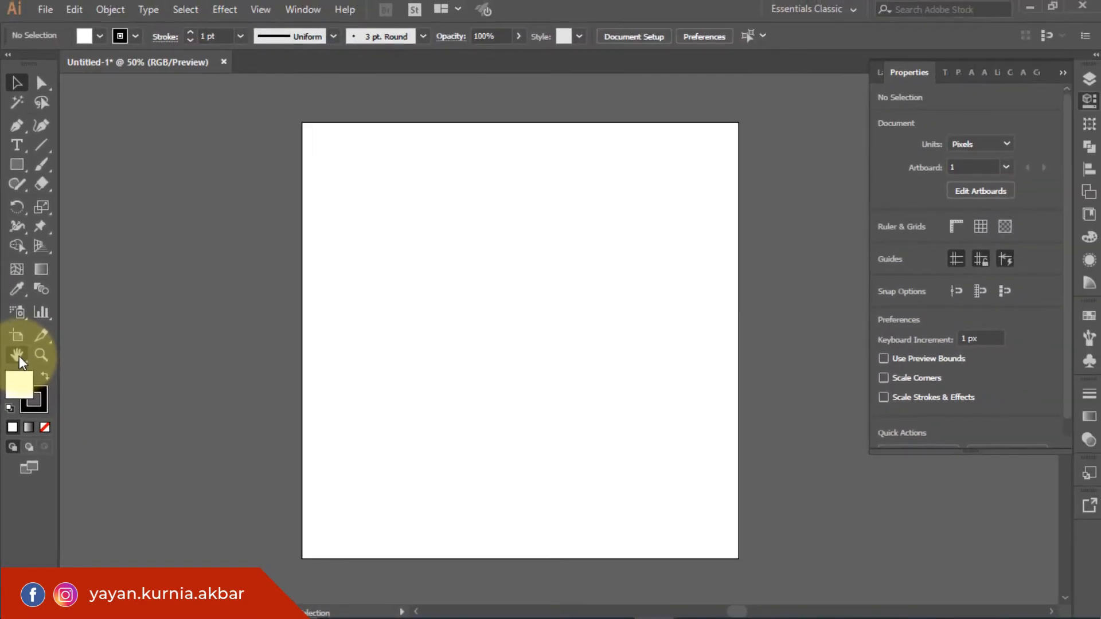
Step: Pan around the artboard with the Hand Tool and temporarily from the Selection Tool, and try out the Zoom Tool
left_click(18, 356)
left_click_drag(510, 347, 456, 349)
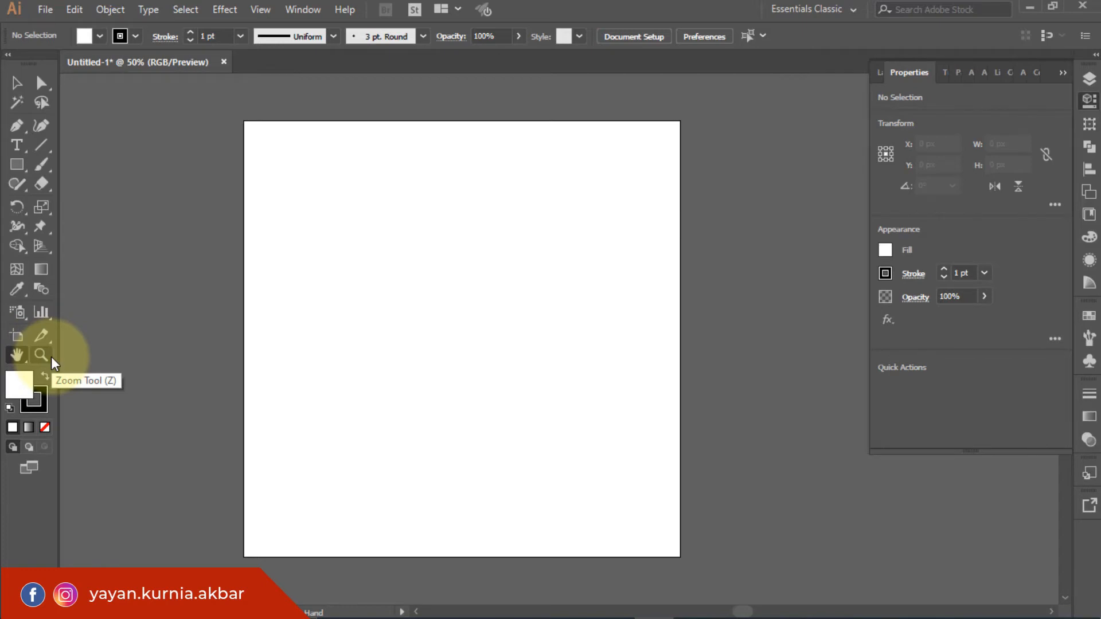
left_click(18, 82)
key("space")
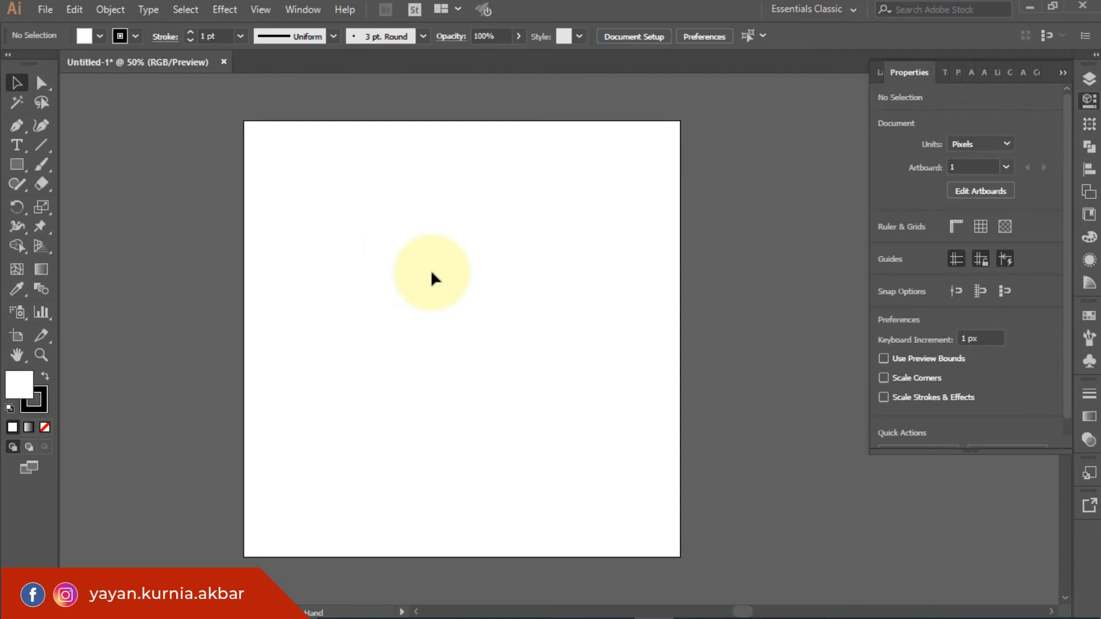
mouse_move(432, 271)
left_mouse_down()
mouse_move(338, 256)
mouse_move(339, 275)
mouse_move(352, 253)
mouse_move(531, 255)
mouse_move(388, 256)
mouse_move(420, 255)
left_mouse_up()
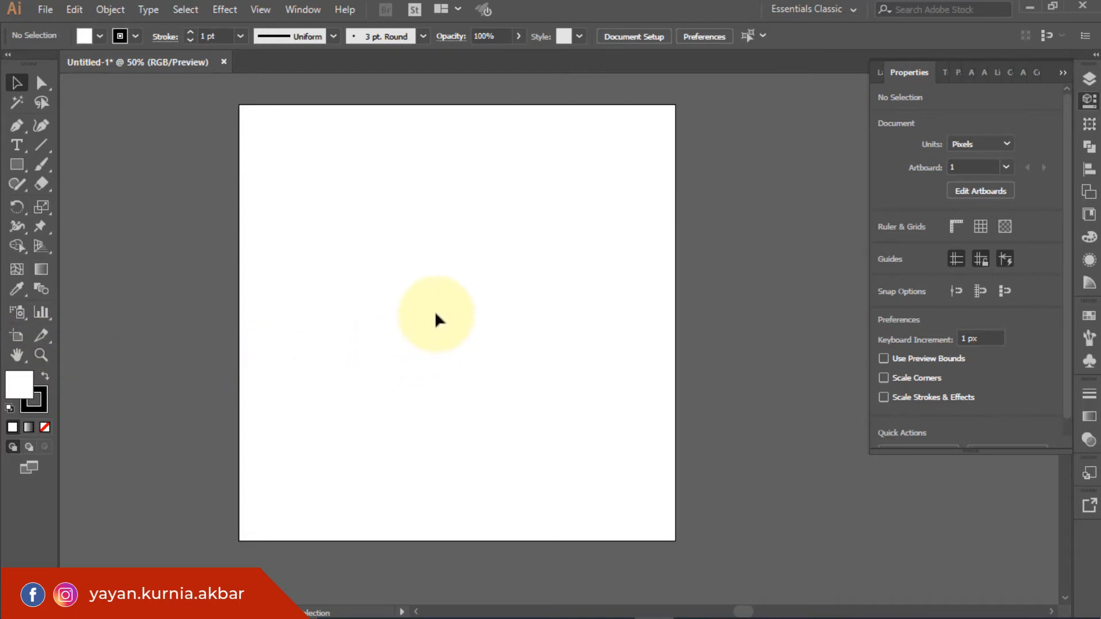
key("space")
mouse_move(430, 297)
left_mouse_down()
mouse_move(437, 278)
mouse_move(526, 311)
mouse_move(398, 339)
mouse_move(339, 310)
mouse_move(430, 308)
left_mouse_up()
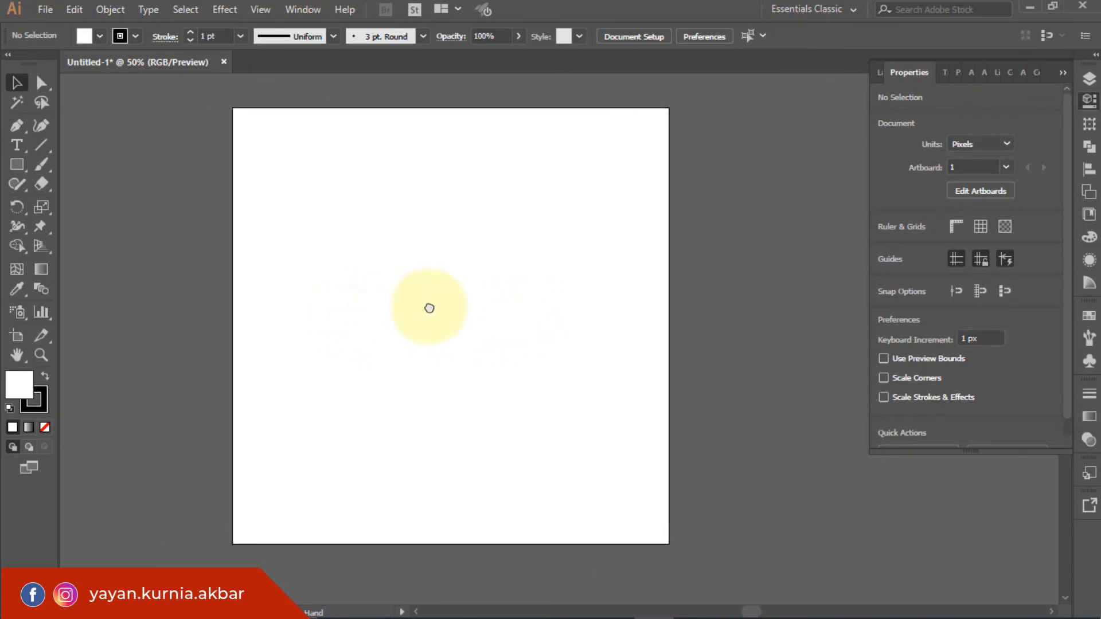
left_click(42, 356)
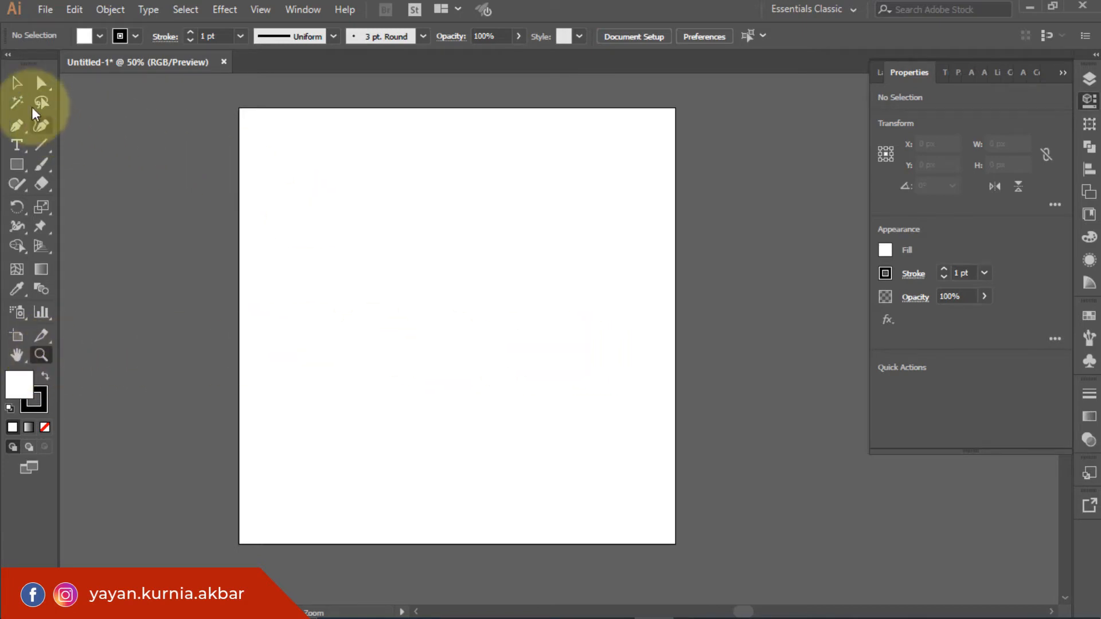
left_click(16, 83)
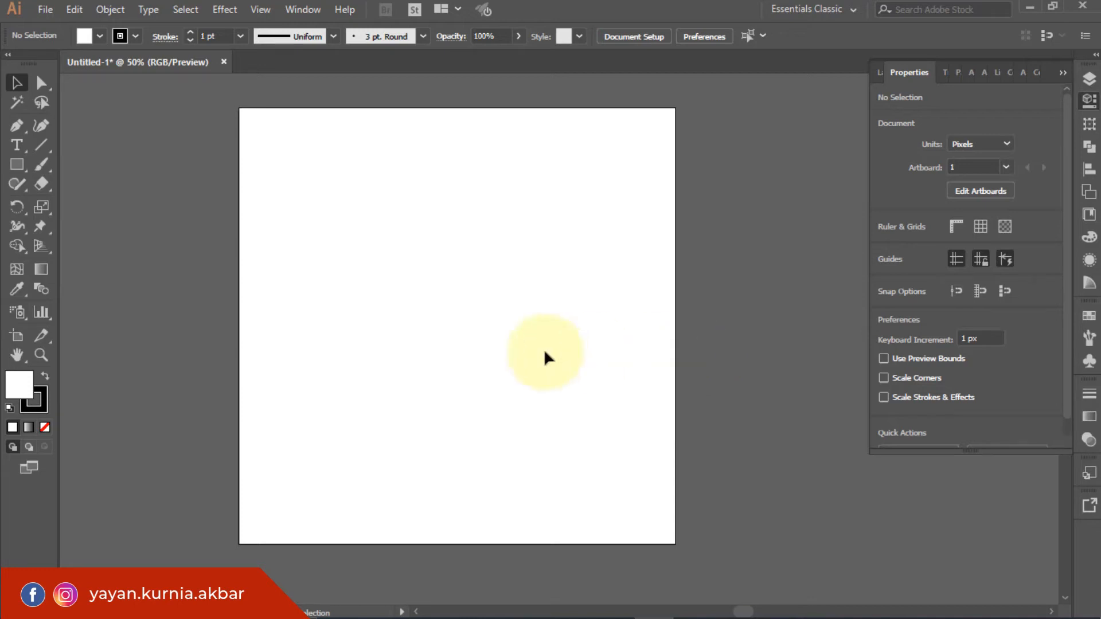
Step: Draw a circle about 612 px across with the Ellipse Tool and centre it horizontally and vertically on the artboard
left_click_drag(16, 163, 74, 207)
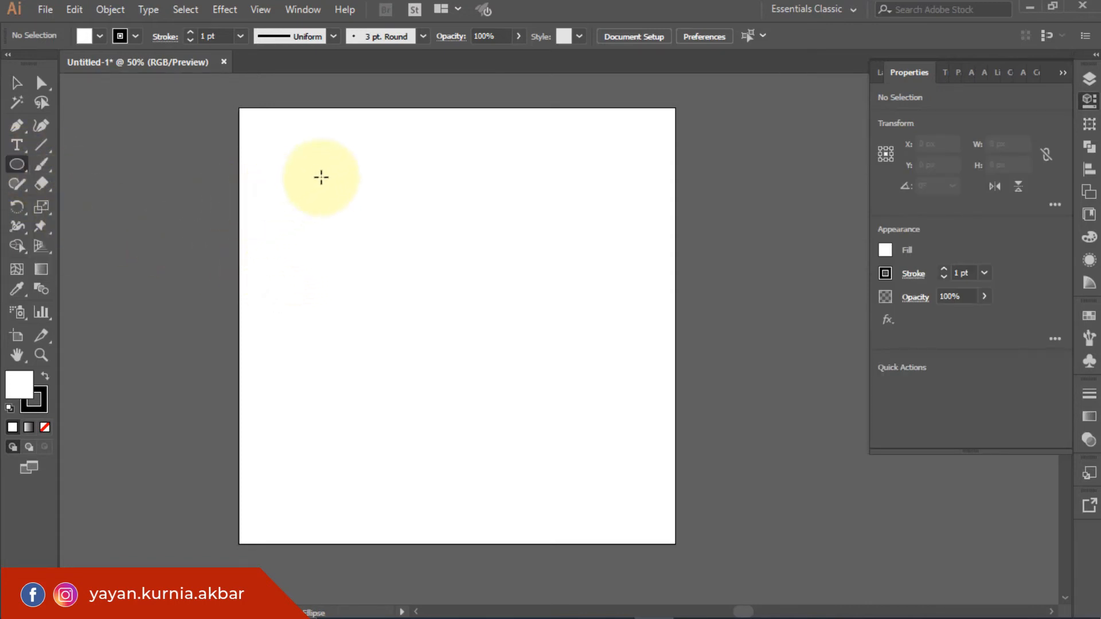
left_click_drag(321, 177, 568, 413)
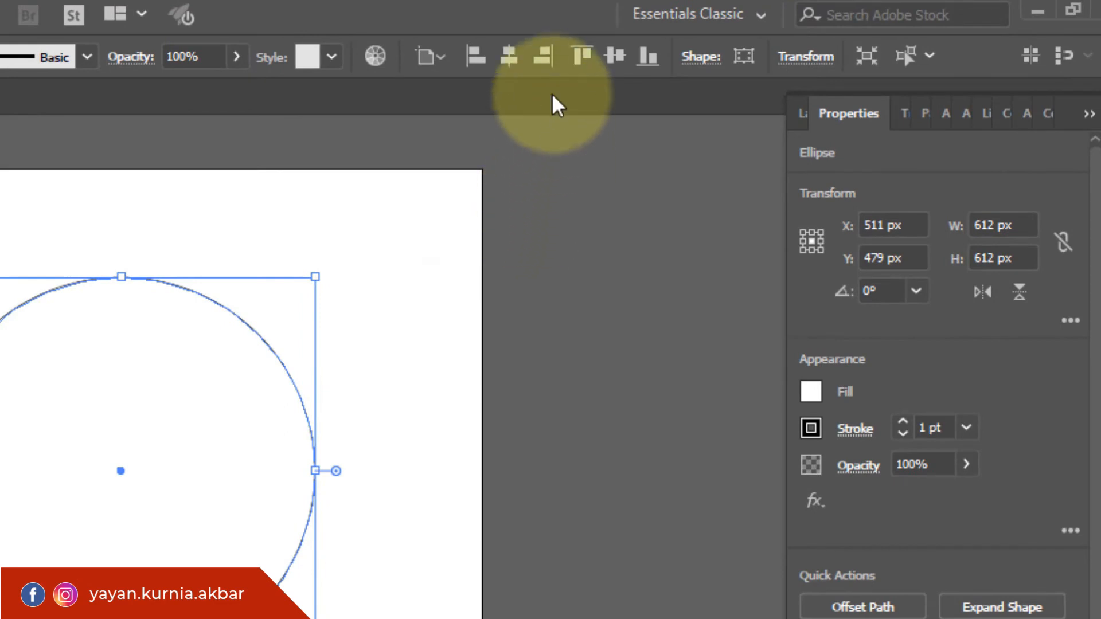
left_click(508, 57)
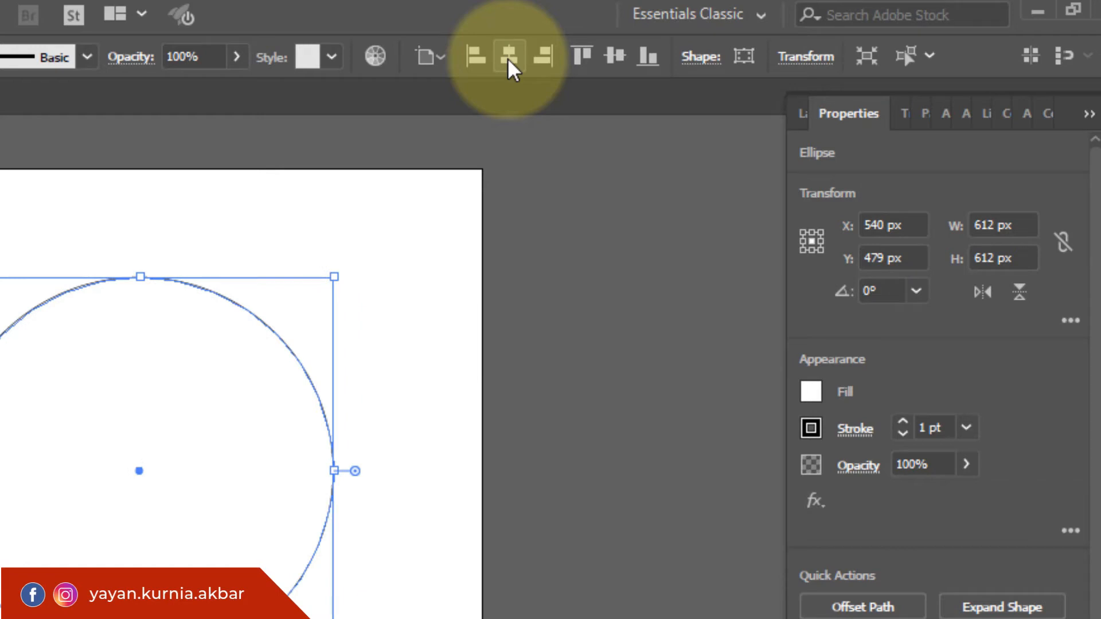
left_click(618, 54)
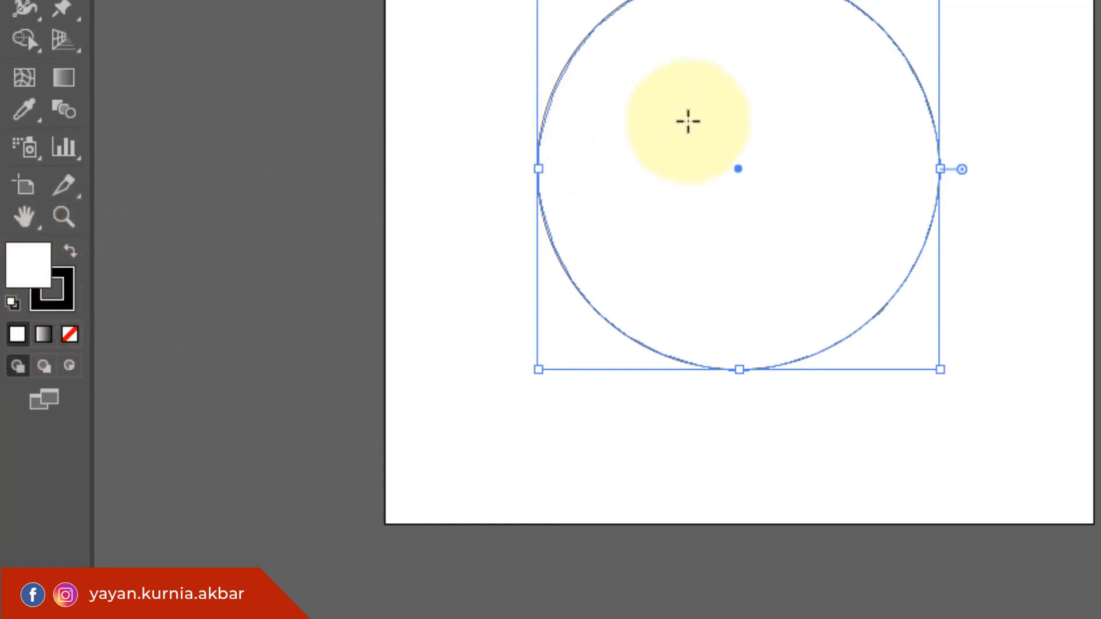
Step: Set the circle's fill to blue 1A11D3 in the Color Picker
double_click(21, 261)
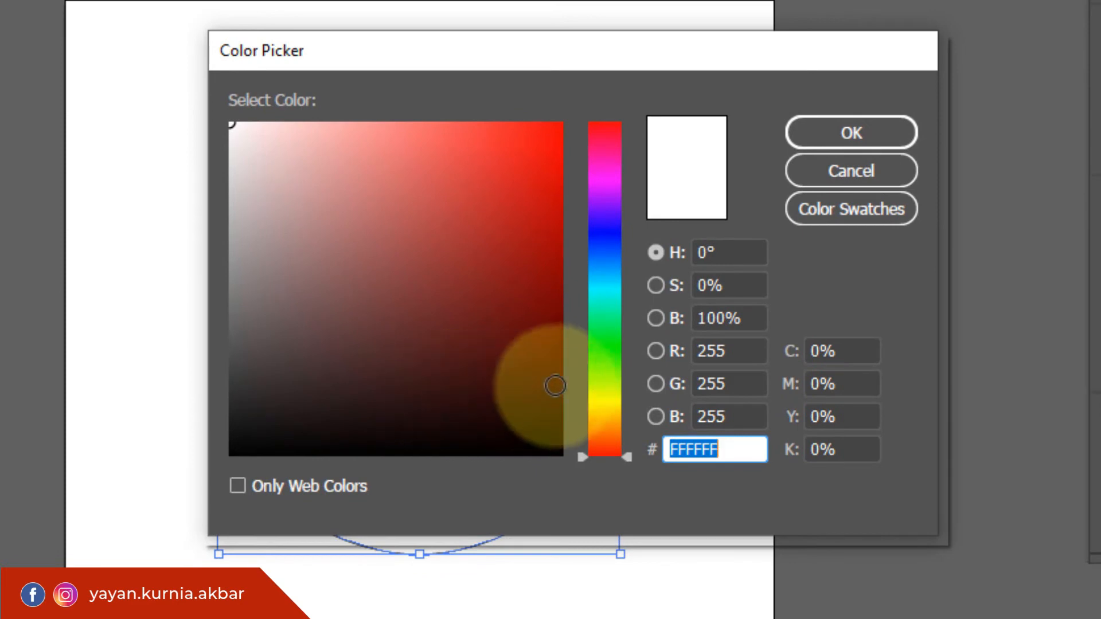
left_click(612, 229)
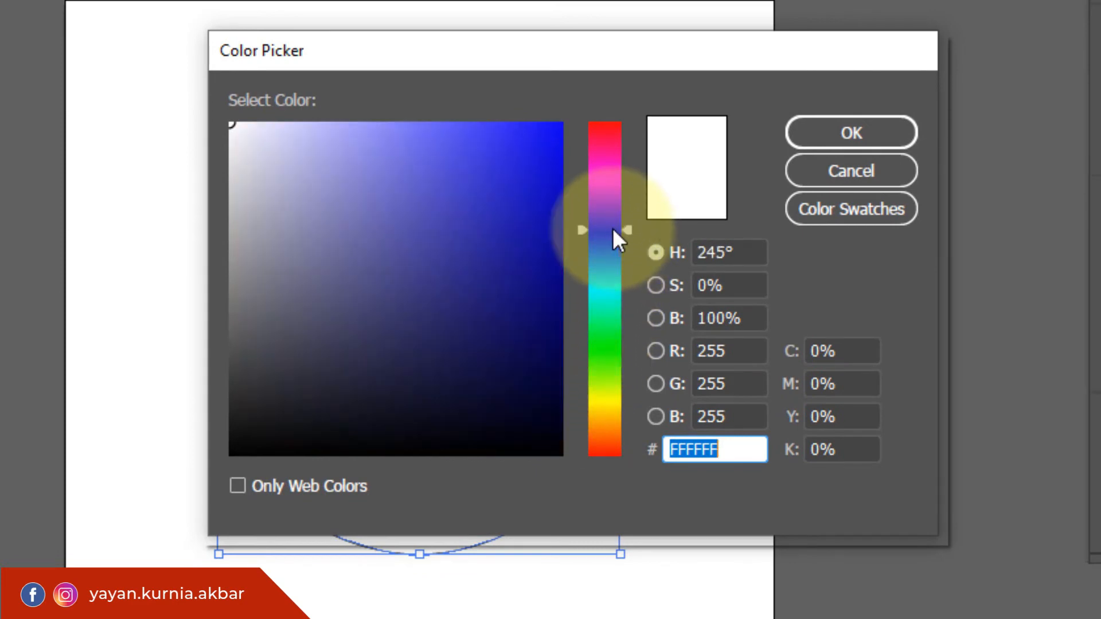
left_click(537, 175)
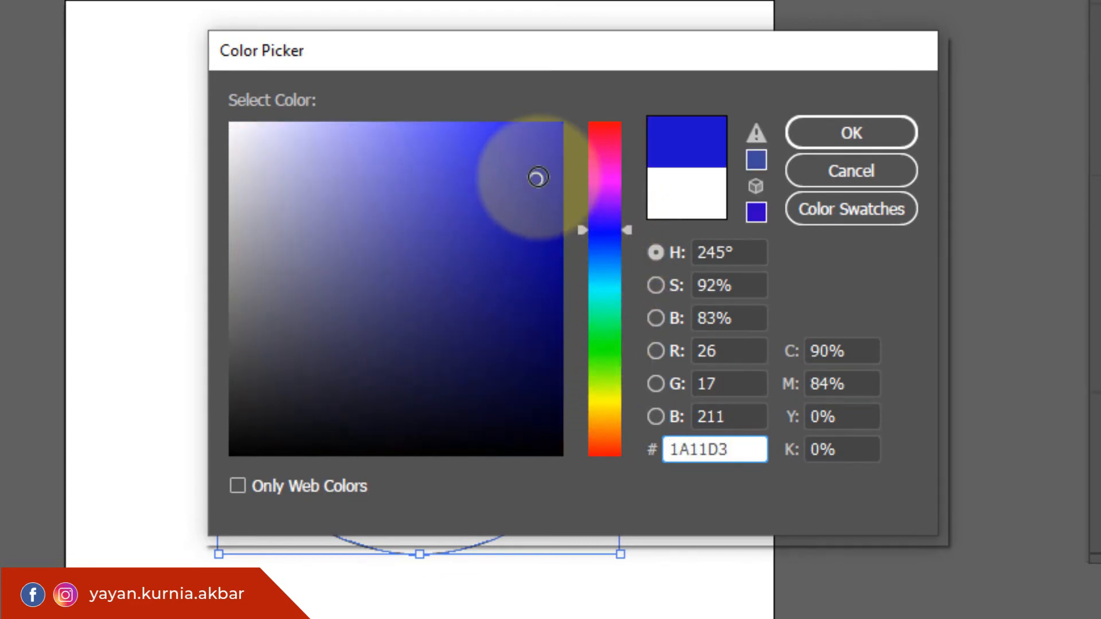
left_click(829, 144)
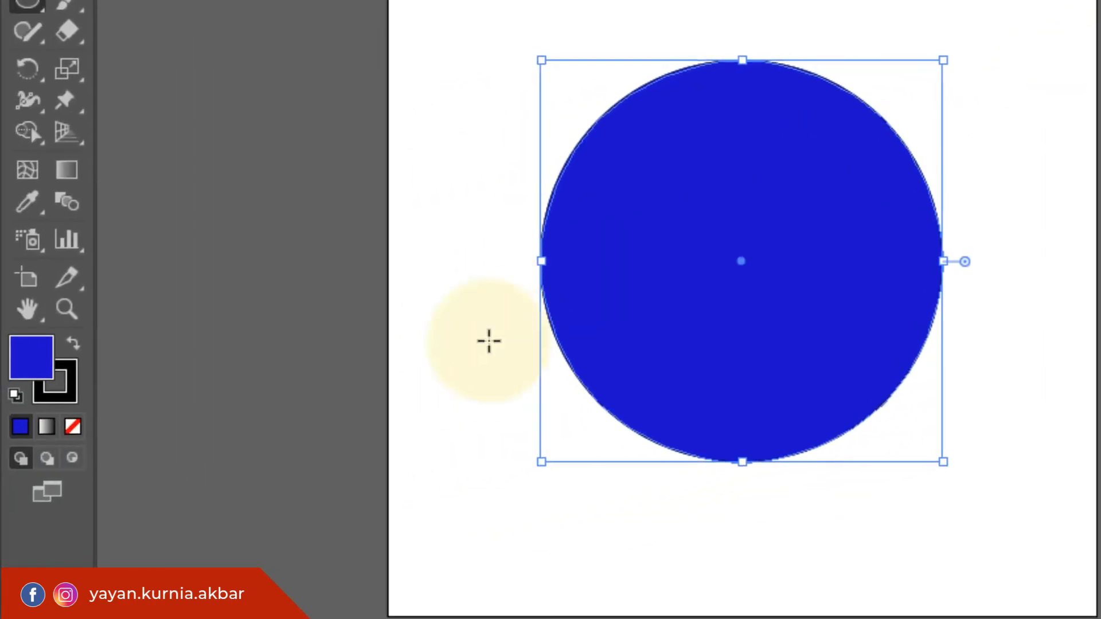
Step: Set the circle's stroke to green 12DB2A in the Color Picker
left_click(69, 364)
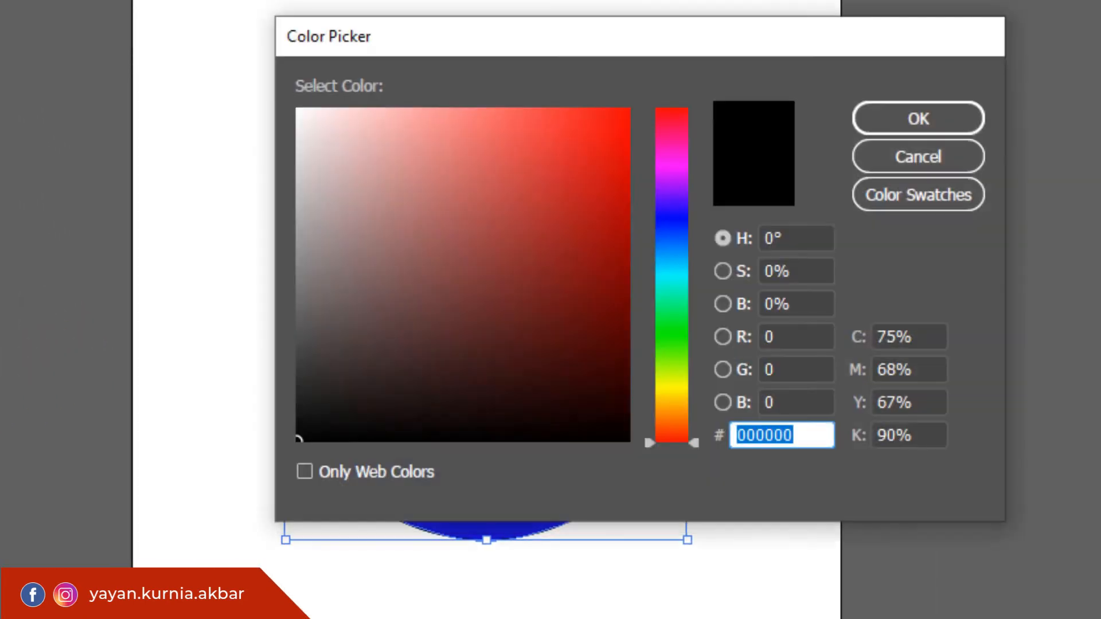
left_click(675, 323)
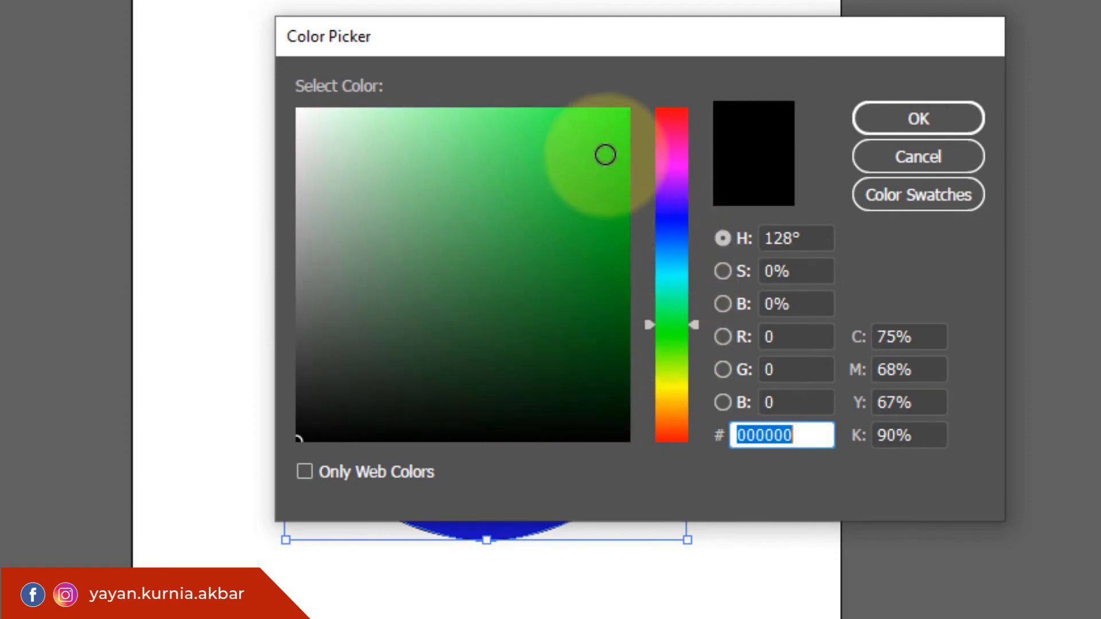
left_click(605, 154)
left_click(906, 118)
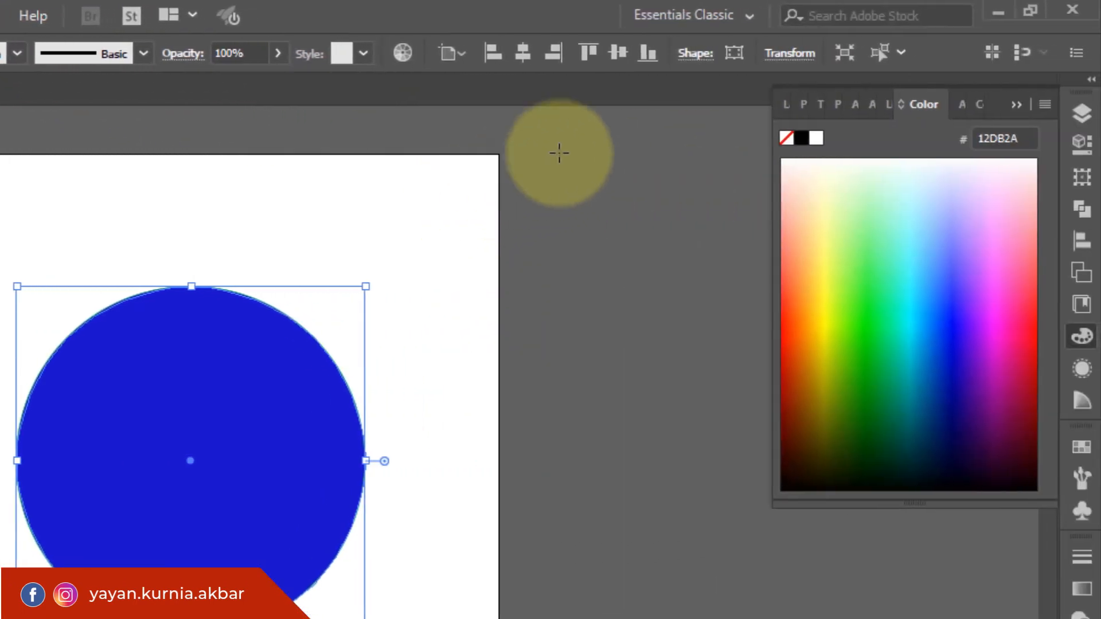
Step: Show the circle's Properties and set its stroke weight to 10 pt
left_click(1084, 148)
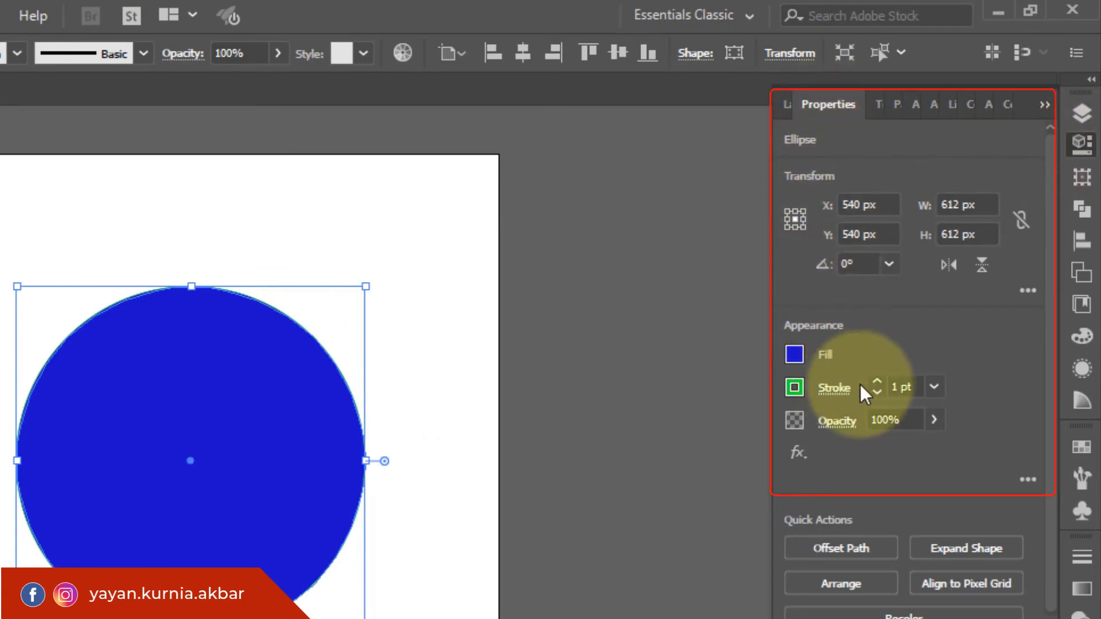
left_click(934, 386)
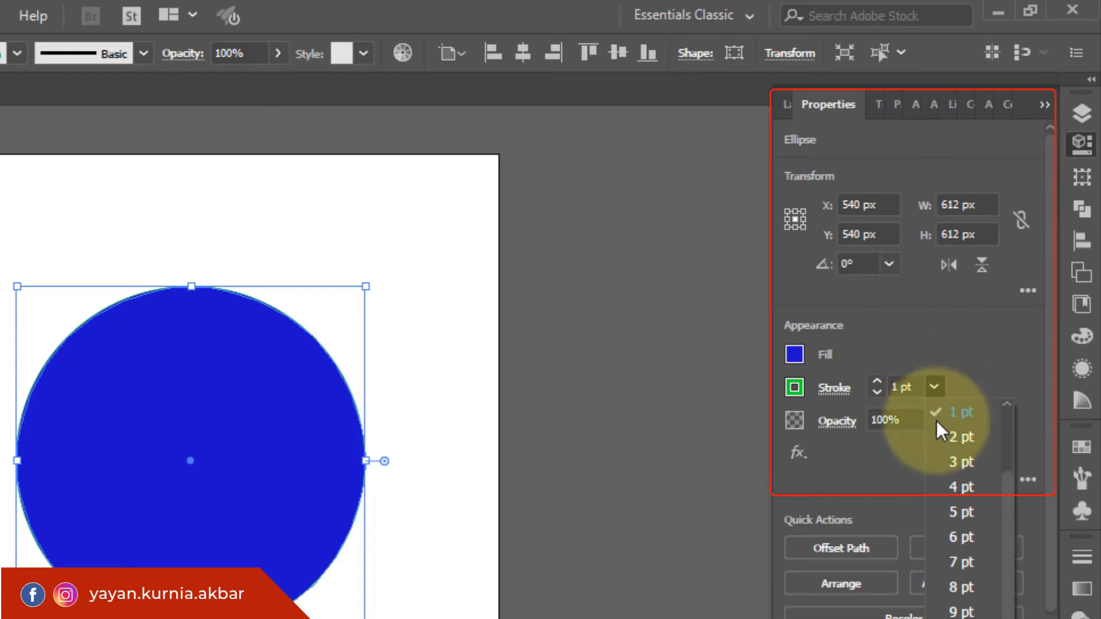
left_click(961, 618)
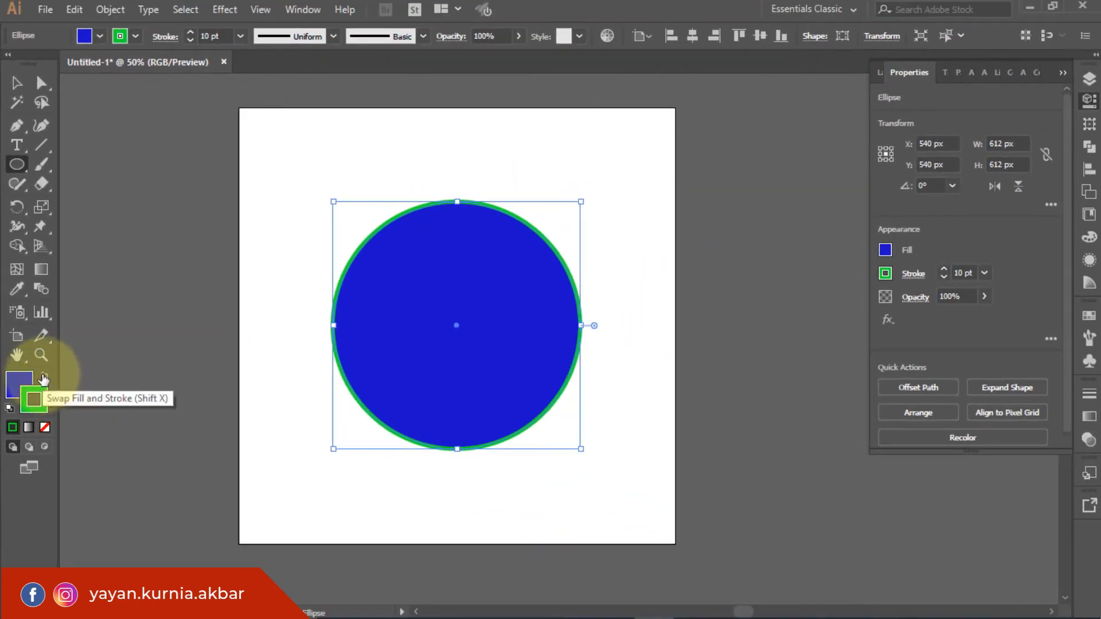
Step: Swap the circle's fill and stroke colours, and alternate the active colour between fill and stroke, ending on the fill
left_click(44, 377)
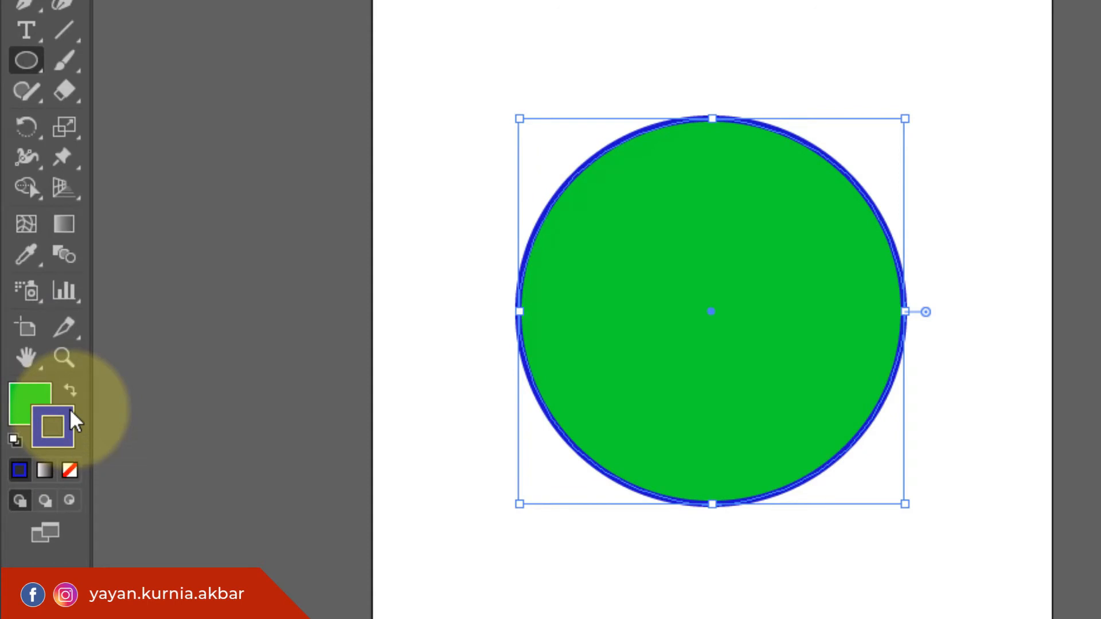
left_click(24, 393)
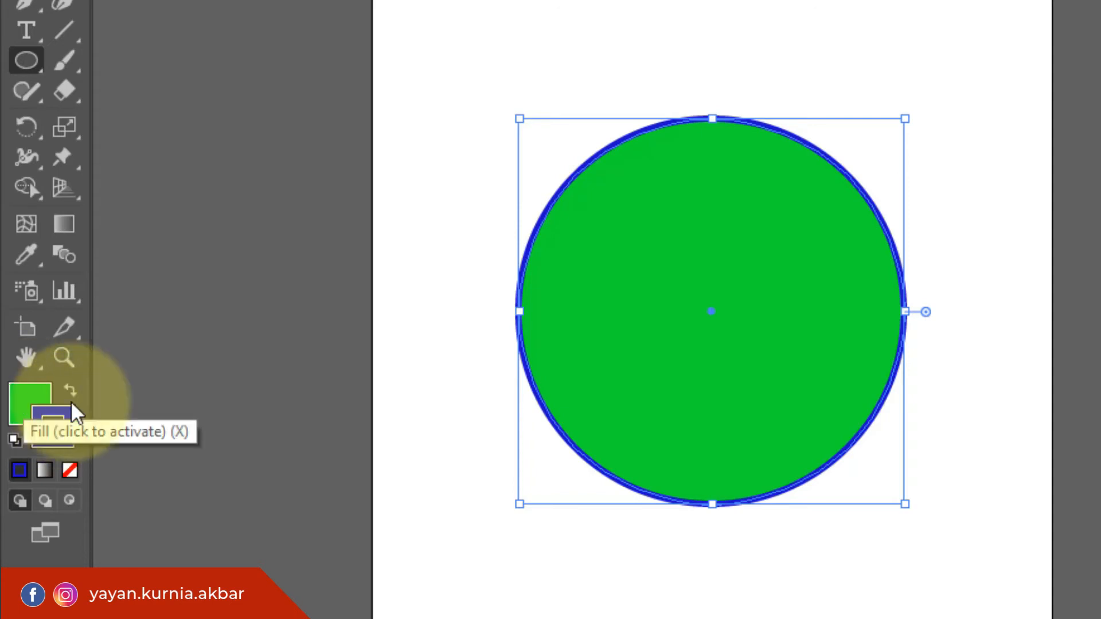
key("x")
left_click(30, 397)
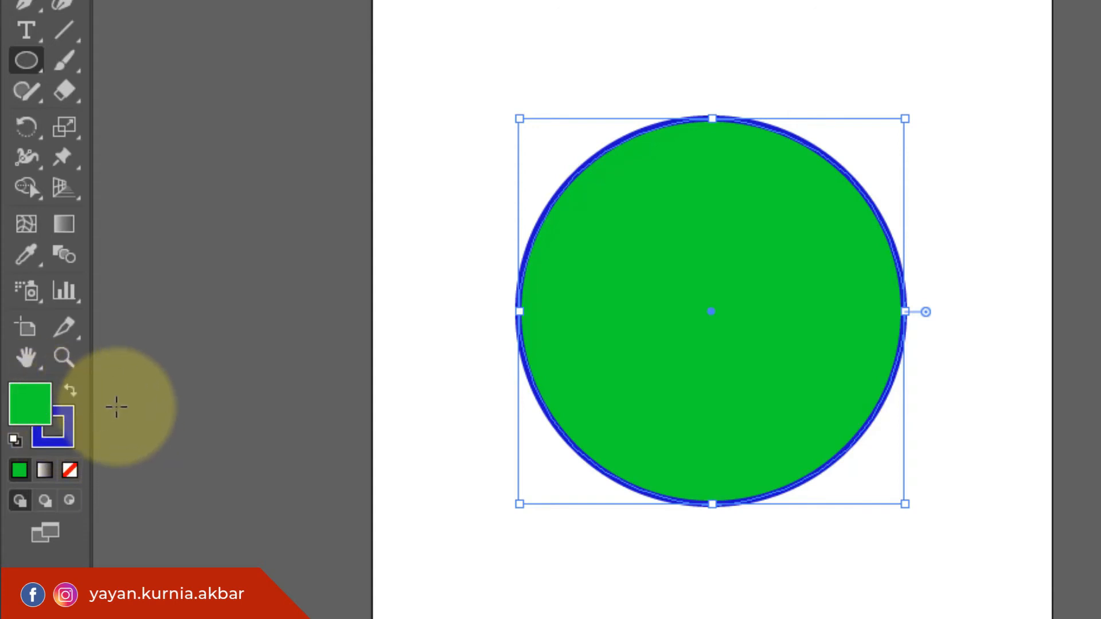
left_click(74, 432)
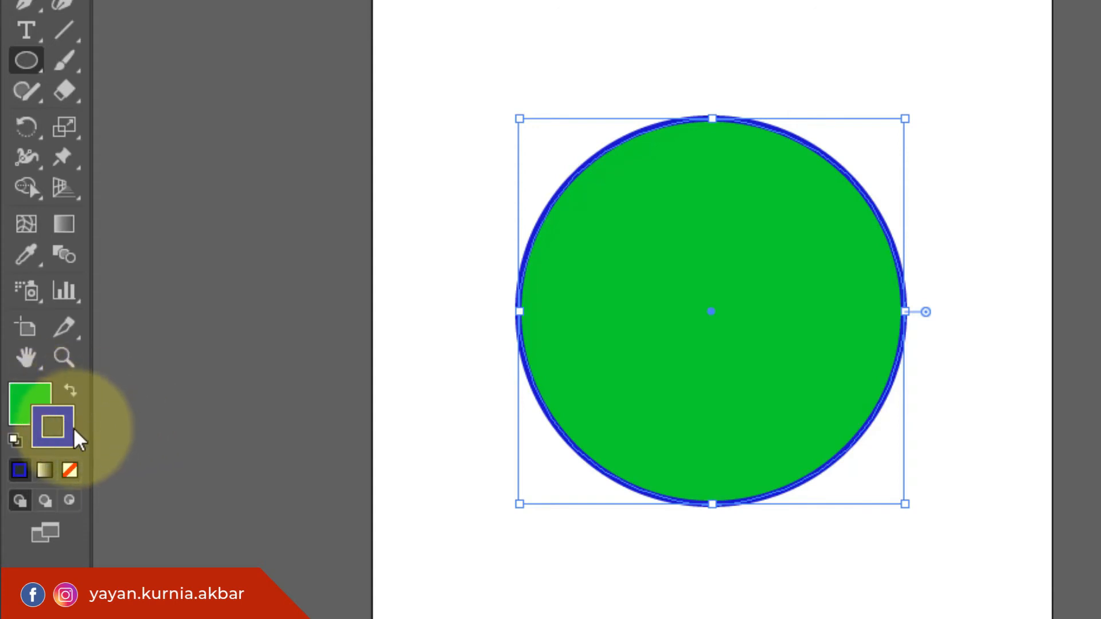
key("x")
key("x")
key("x")
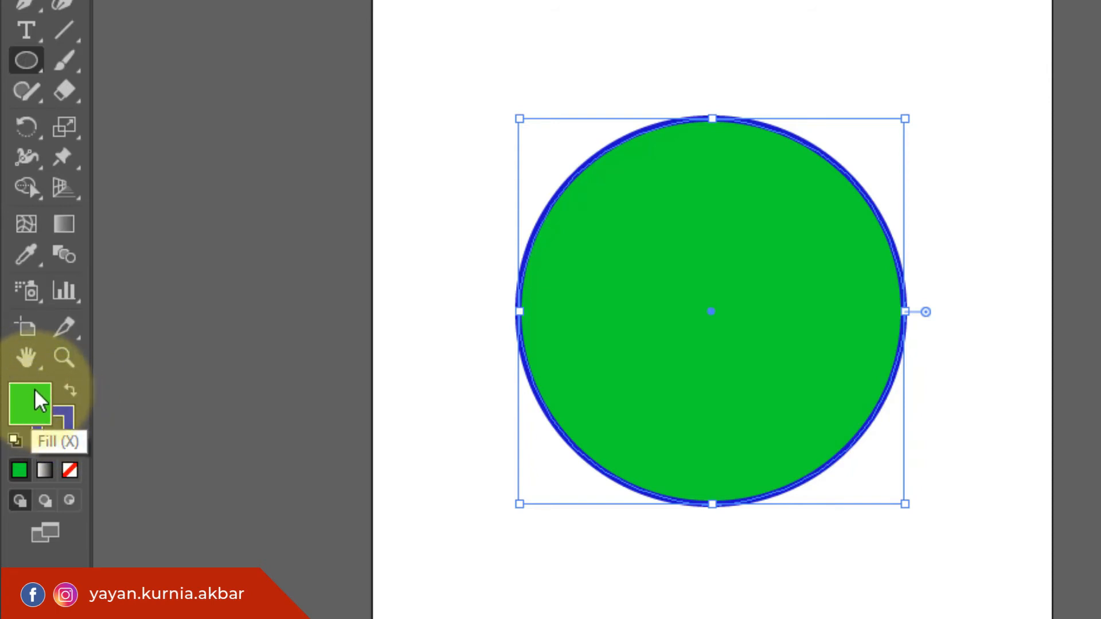
Step: Set the circle's fill and stroke to None, and reapply the solid colour to the stroke
left_click(72, 465)
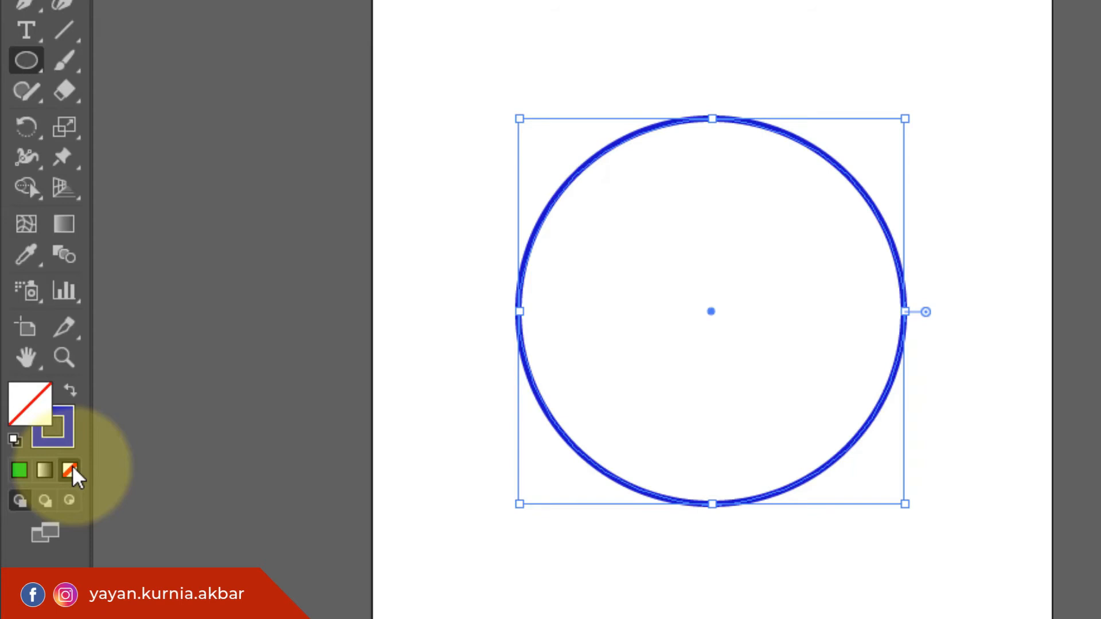
left_click(69, 423)
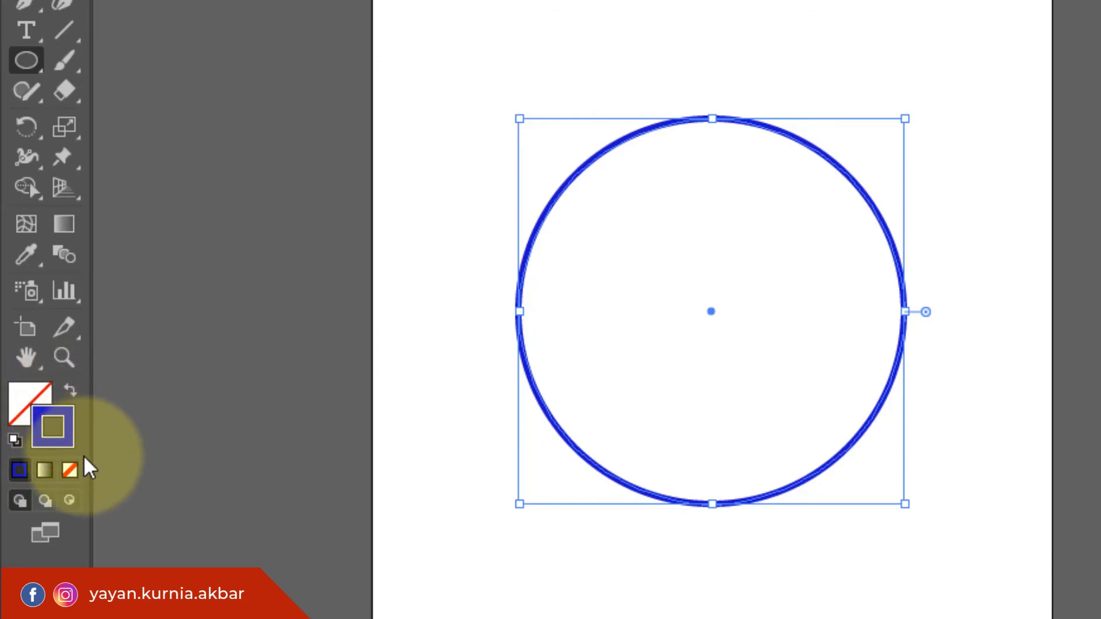
left_click(69, 470)
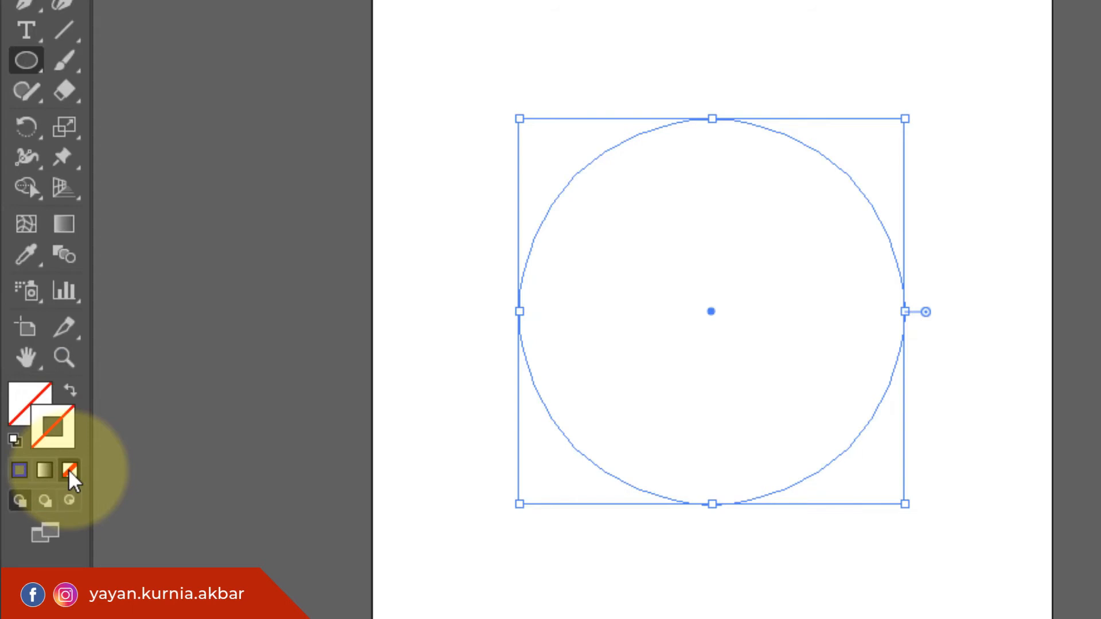
left_click(19, 470)
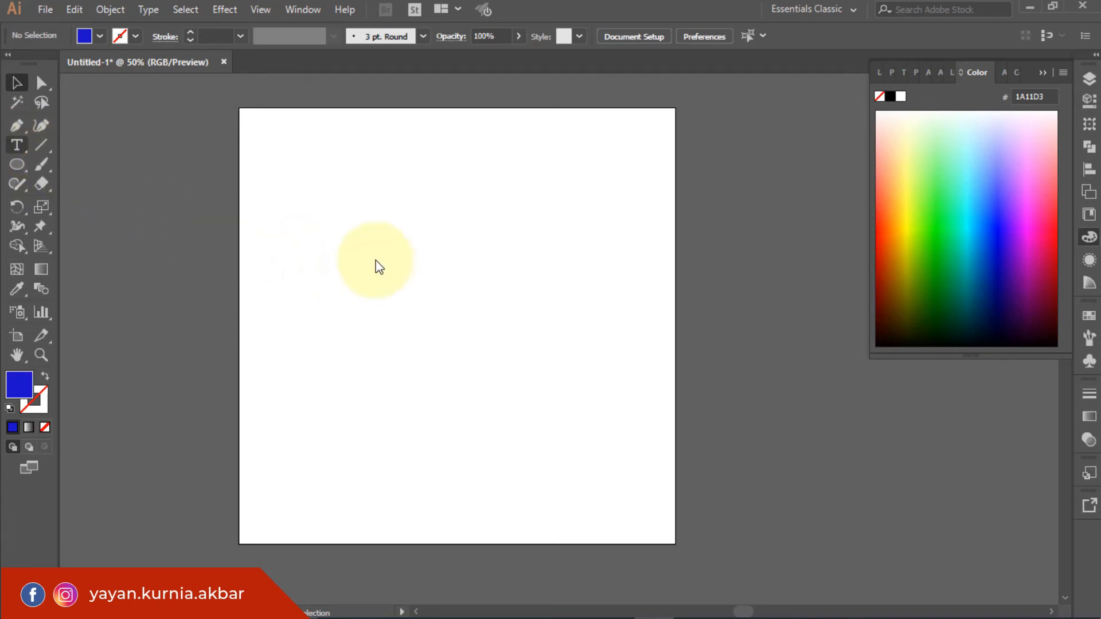
Step: Add the text "Contoh" in the upper-left part of the artboard and select it as an object
key("t")
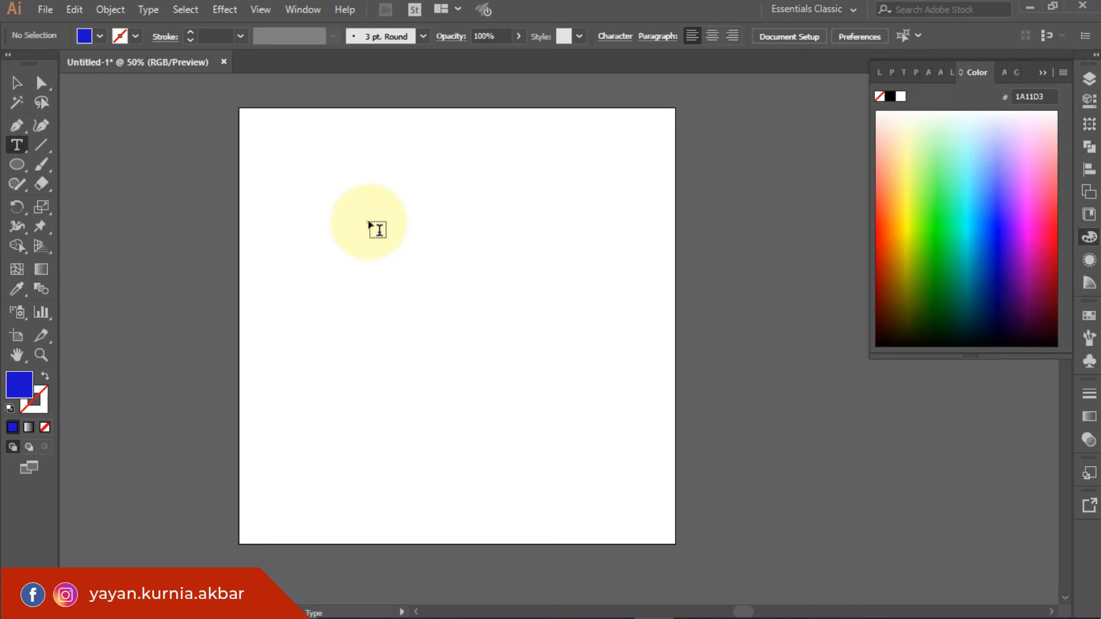
left_click(370, 224)
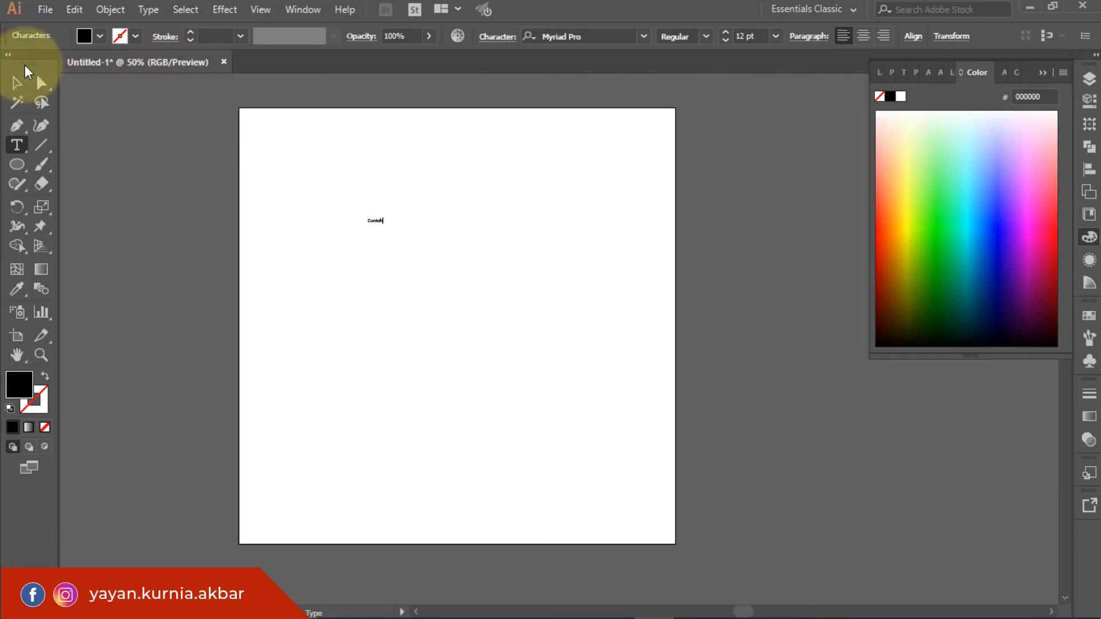
left_click(17, 83)
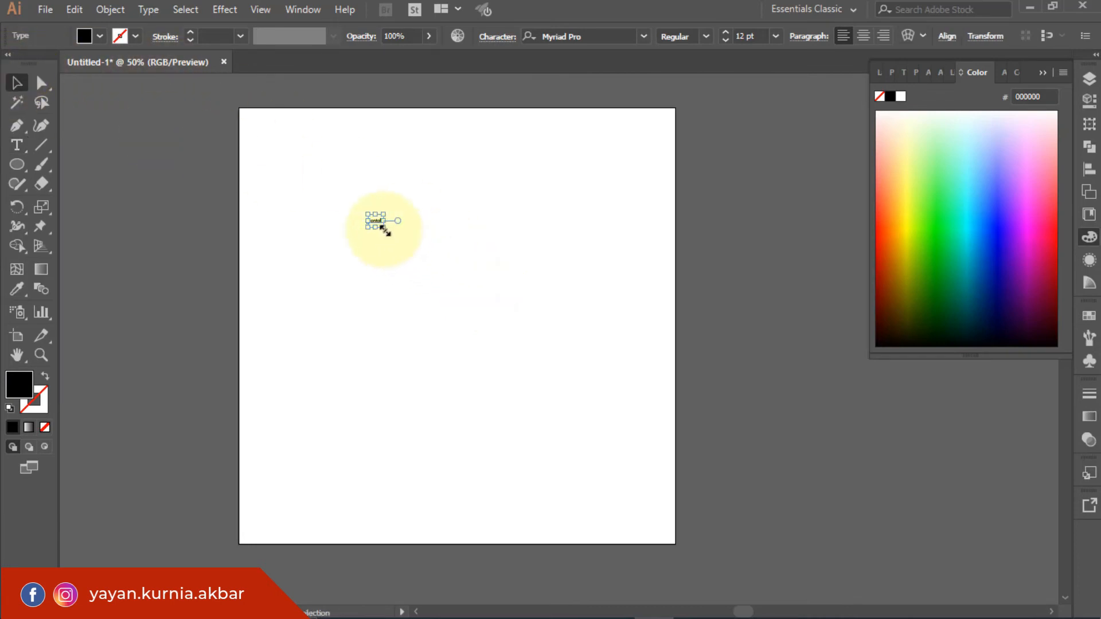
Step: Enlarge the "Contoh" text to about 229 pt and centre it horizontally and vertically on the artboard
left_click_drag(384, 228, 609, 436)
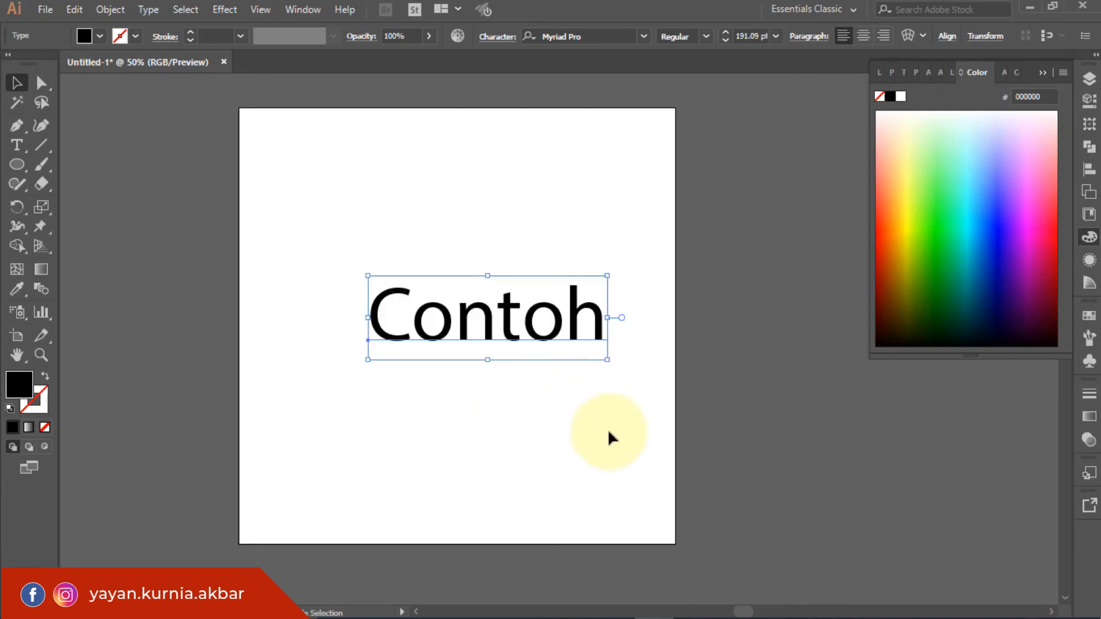
left_click_drag(369, 277, 319, 236)
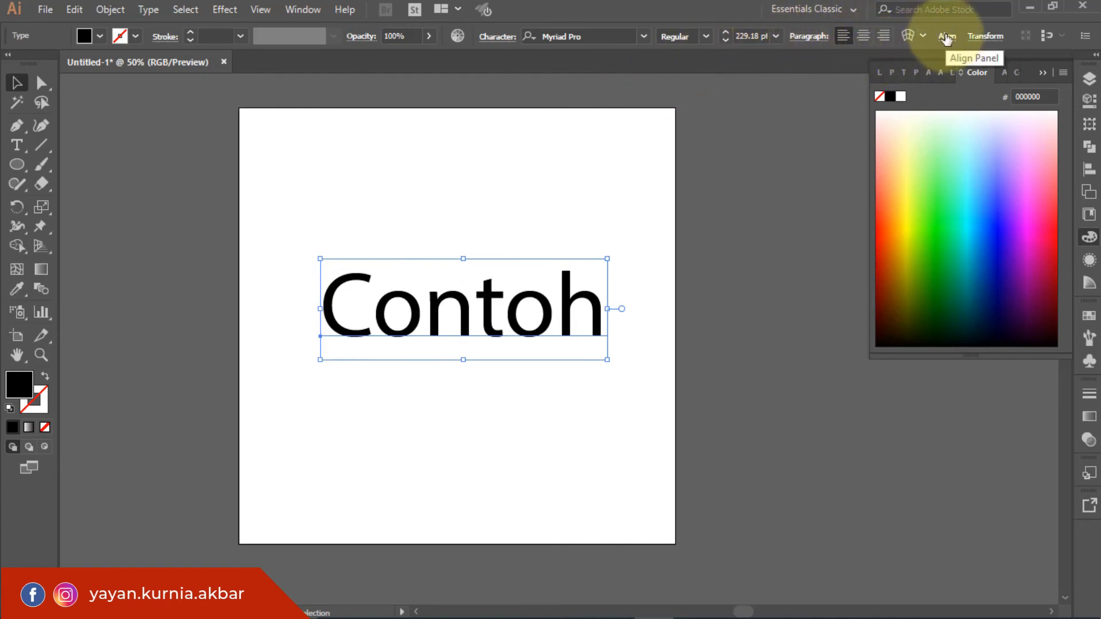
left_click(946, 38)
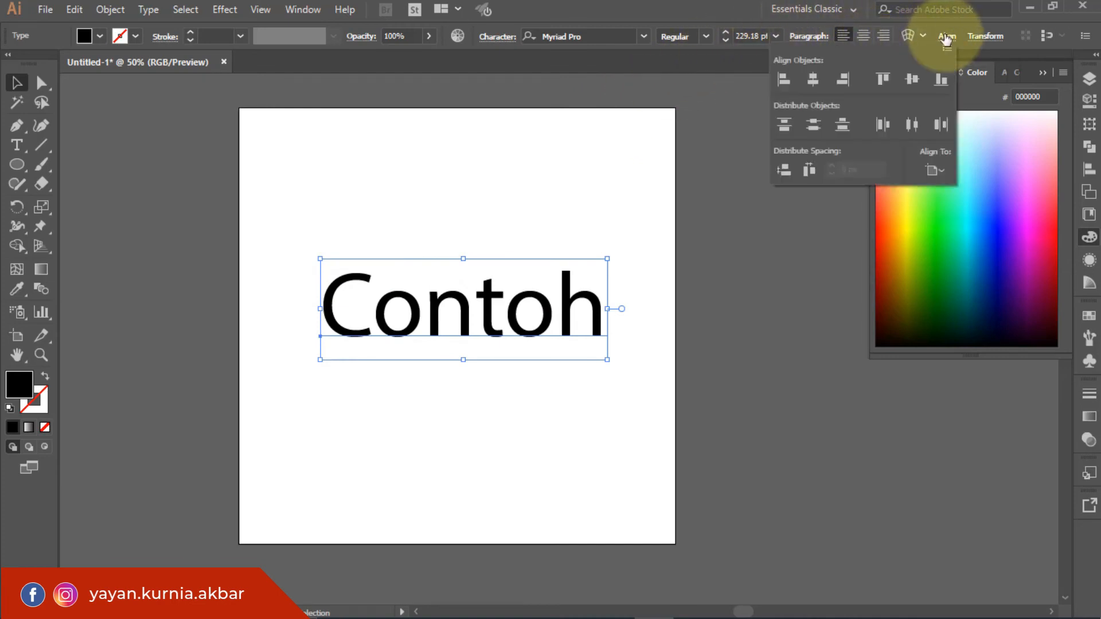
left_click(813, 82)
left_click(913, 80)
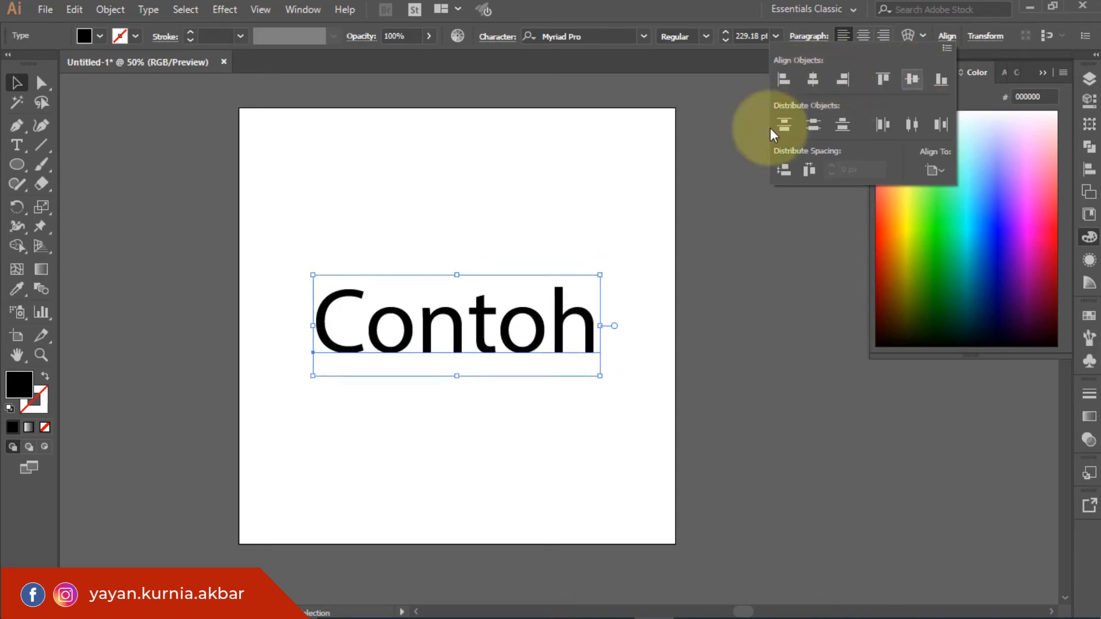
left_click(659, 94)
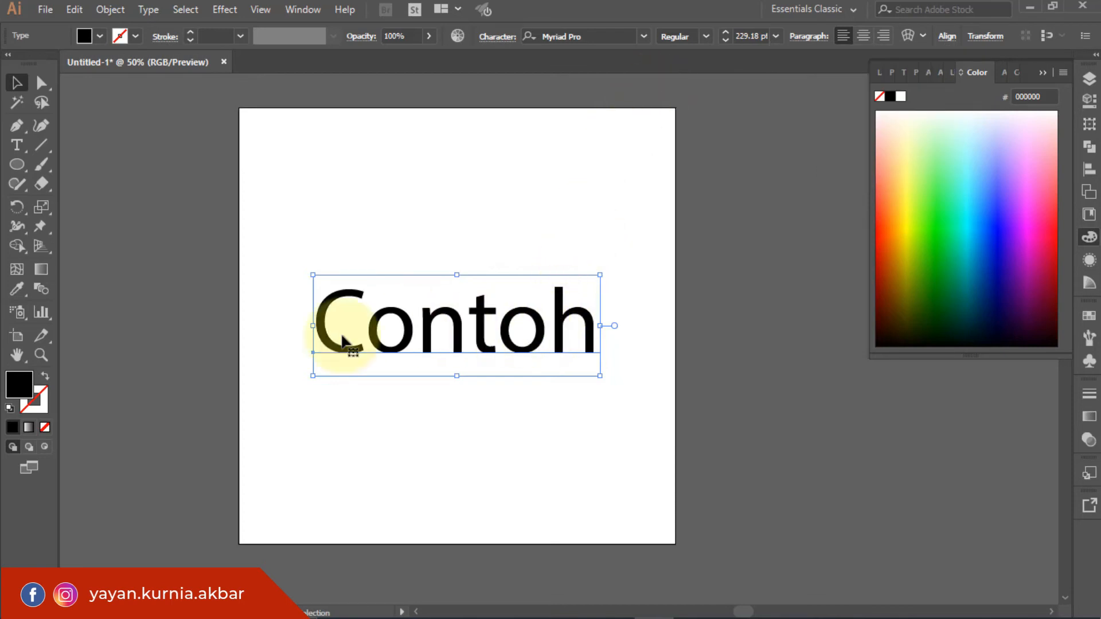
Step: Set the "Contoh" text's fill colour to bright red, F20A0A
double_click(25, 389)
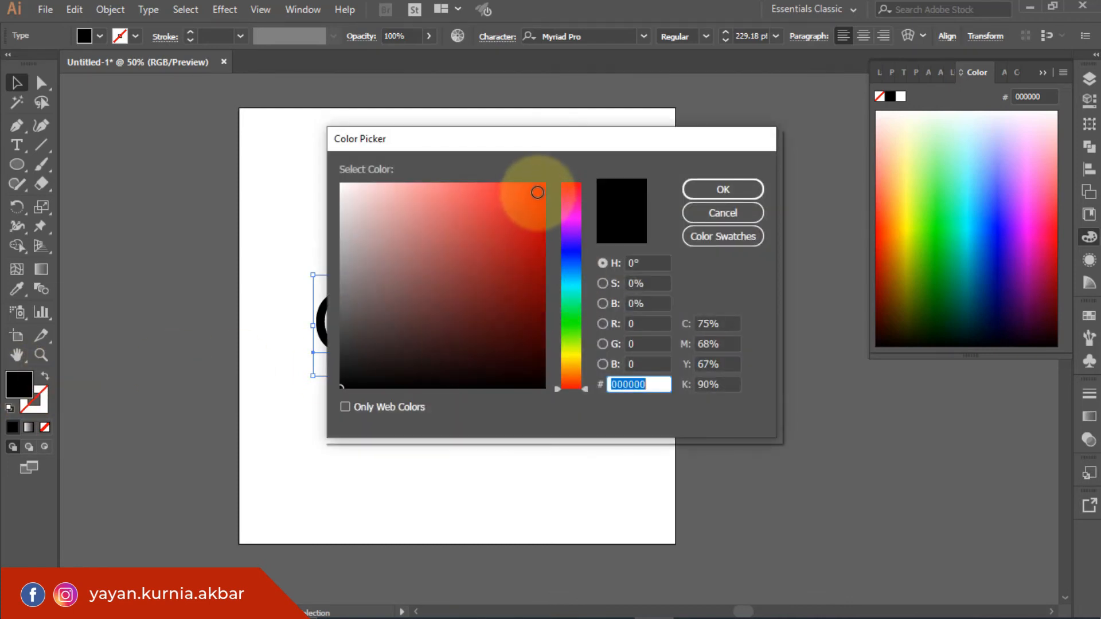
left_click(537, 192)
left_click(708, 189)
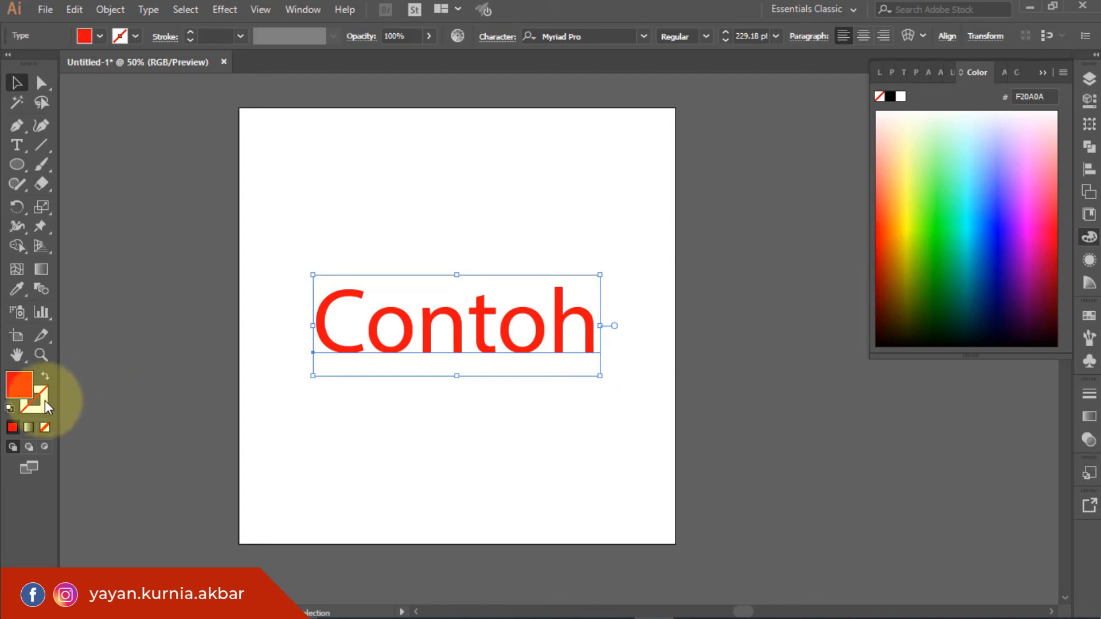
Step: Give the "Contoh" text a blue stroke with a weight of 6 pt
left_click(135, 34)
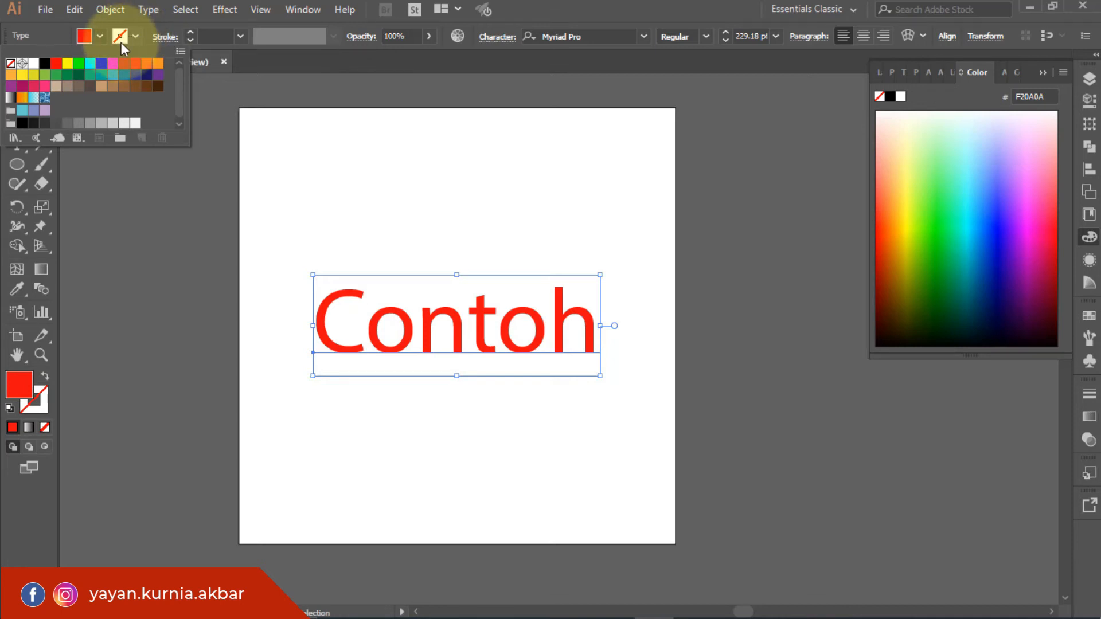
left_click(102, 64)
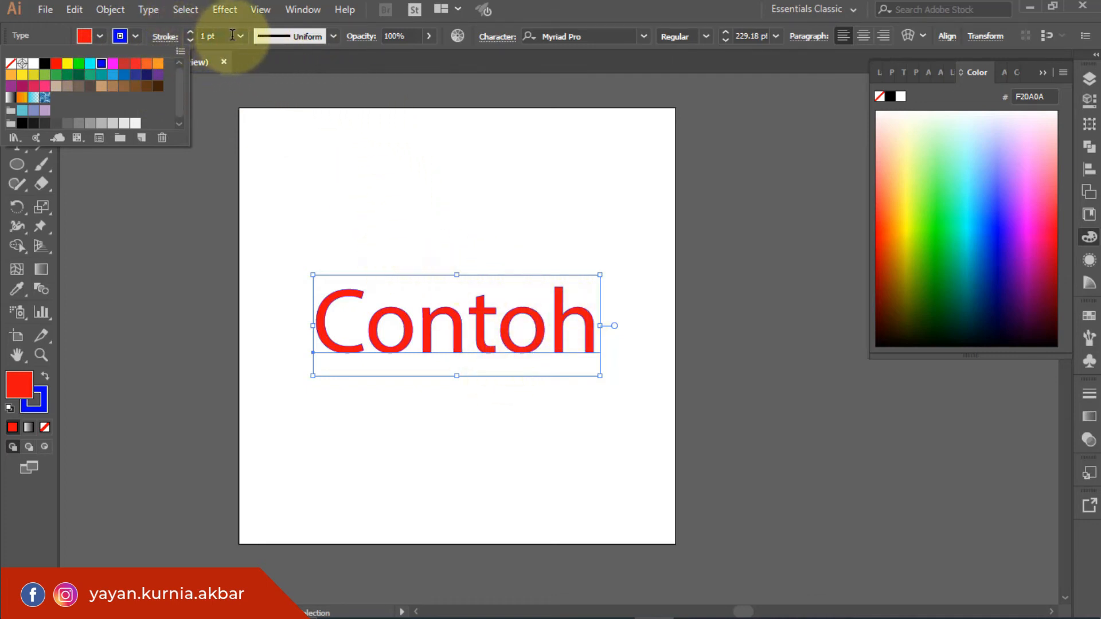
left_click(243, 35)
left_click(243, 36)
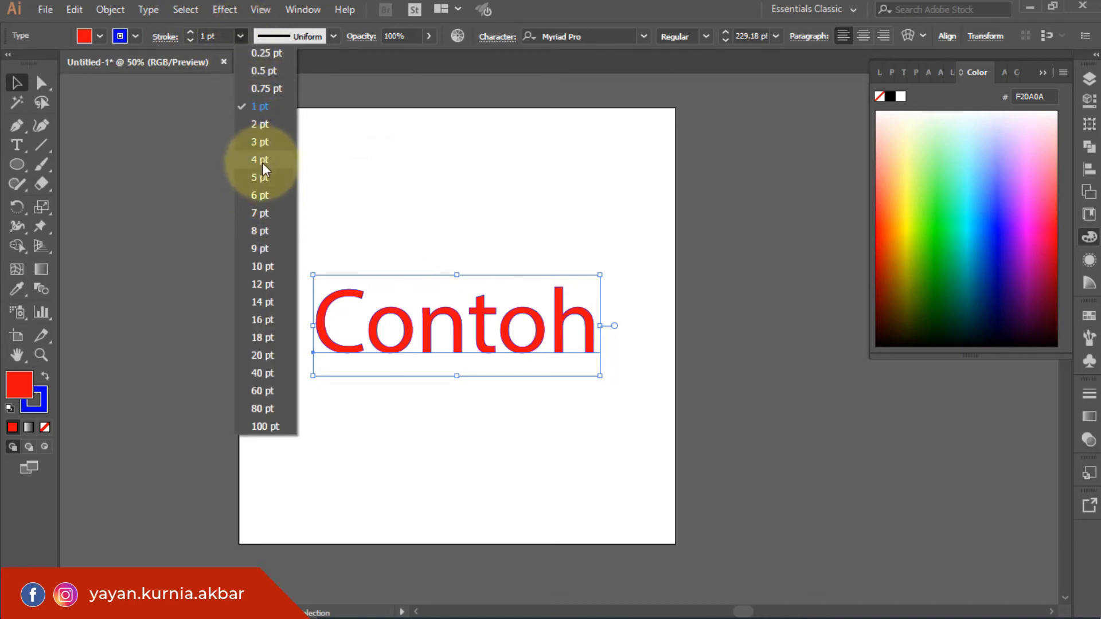
left_click(262, 197)
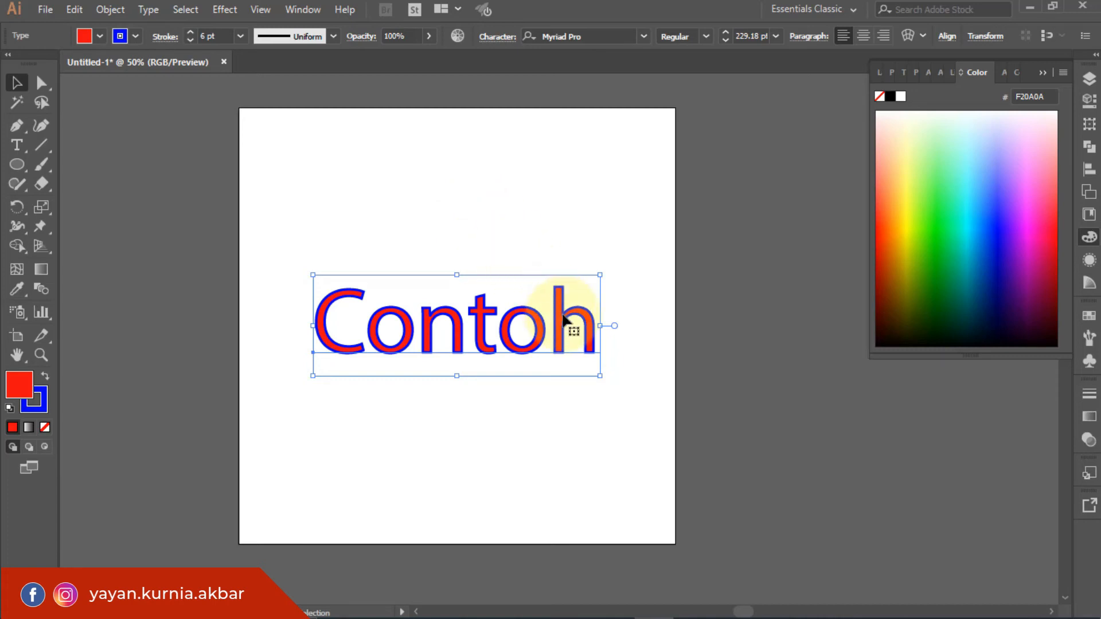
Step: Swap the text's fill and stroke colours back and forth, ending on a red fill with a blue stroke
left_click(46, 379)
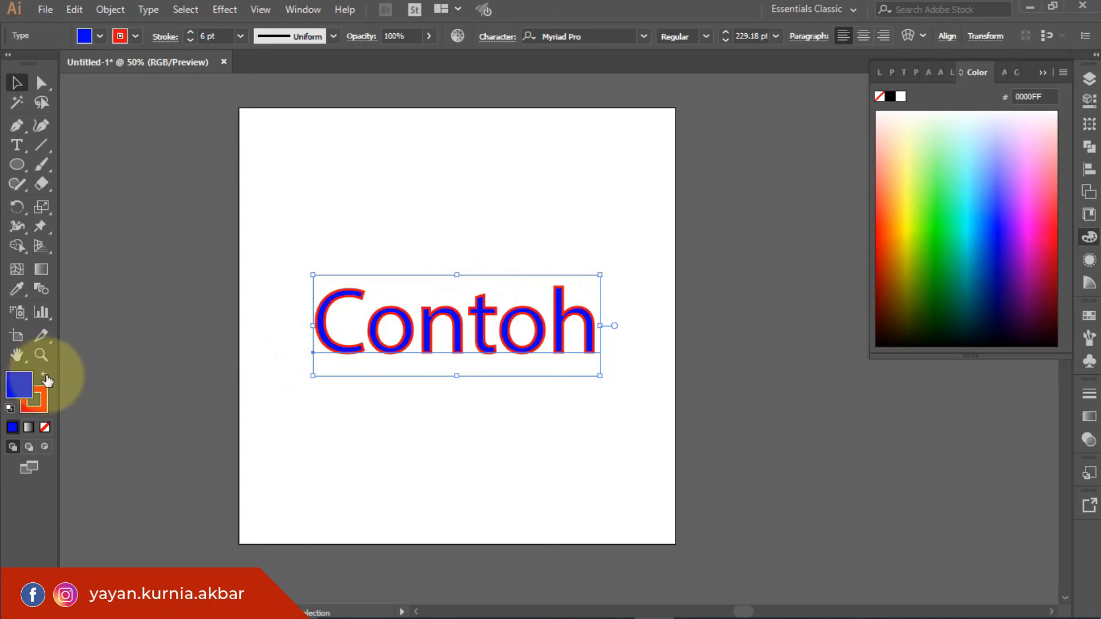
left_click(47, 379)
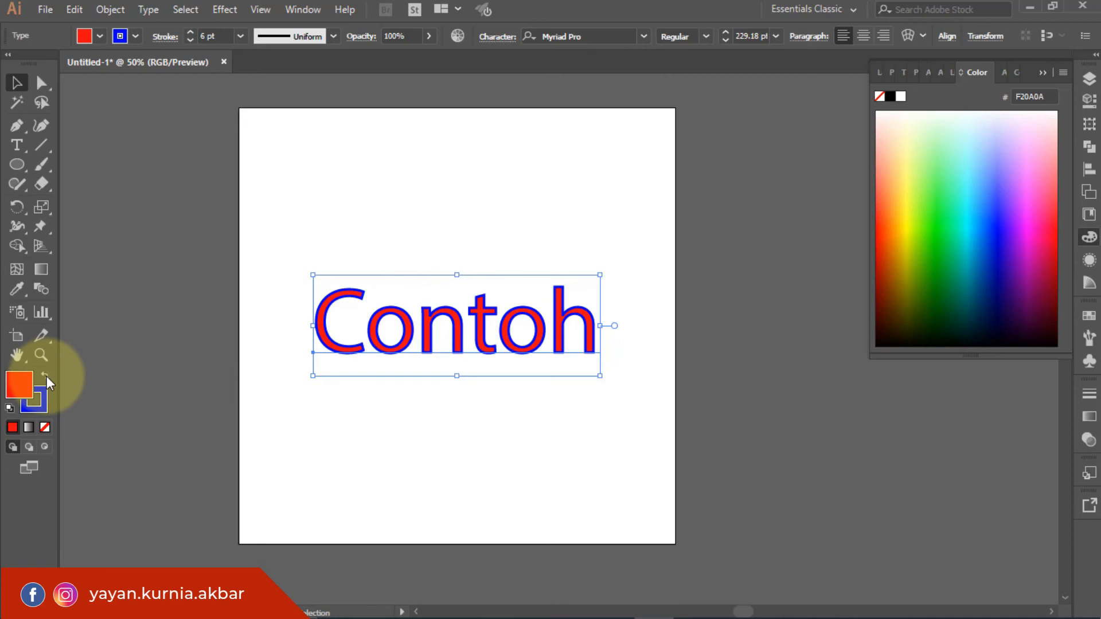
left_click(45, 379)
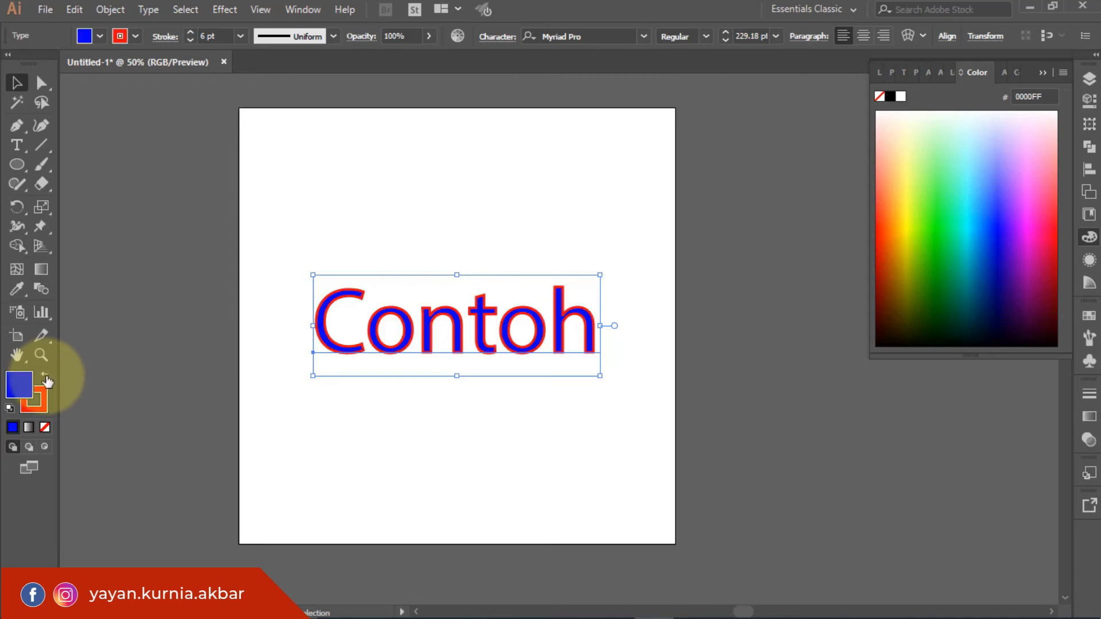
left_click(46, 379)
left_click(45, 379)
left_click(46, 379)
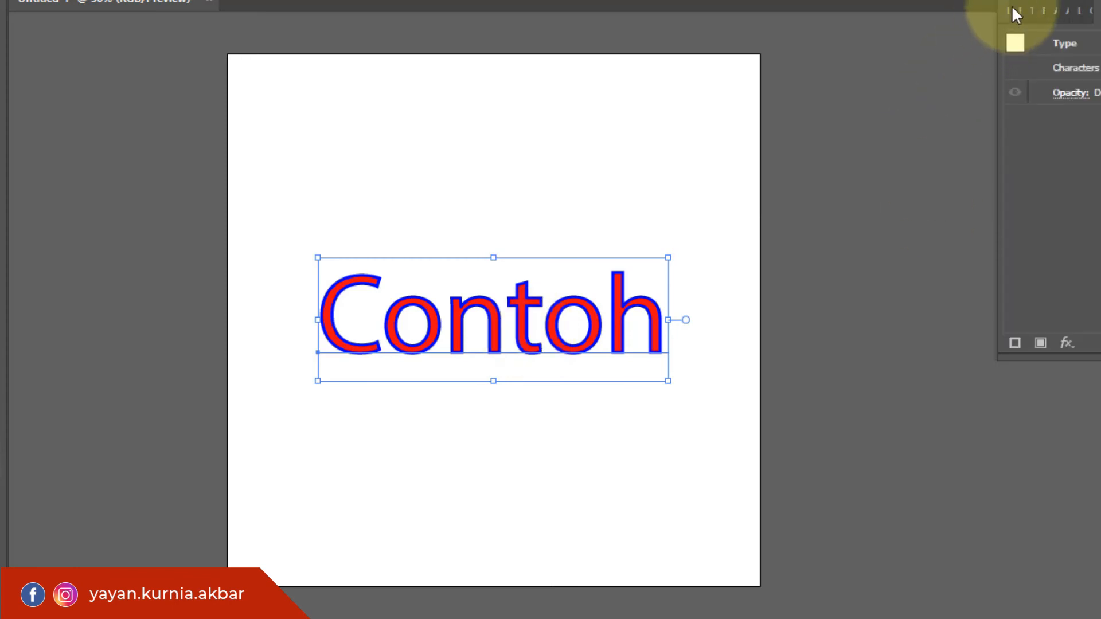
Step: Add two new strokes to the "Contoh" text object in its Appearance attributes
left_click(1009, 10)
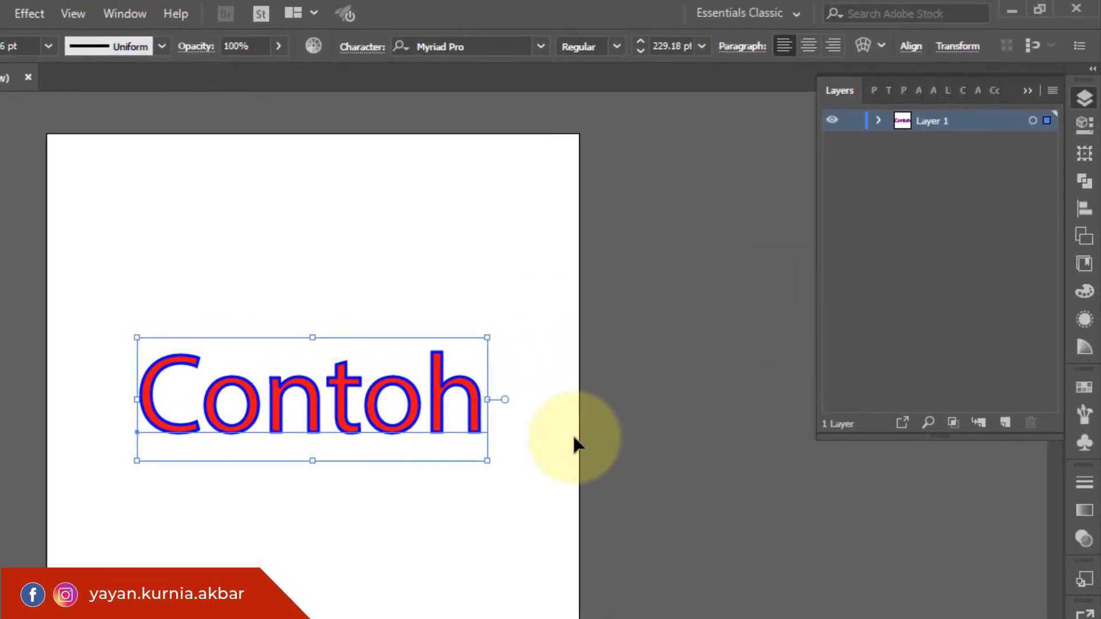
left_click(1084, 320)
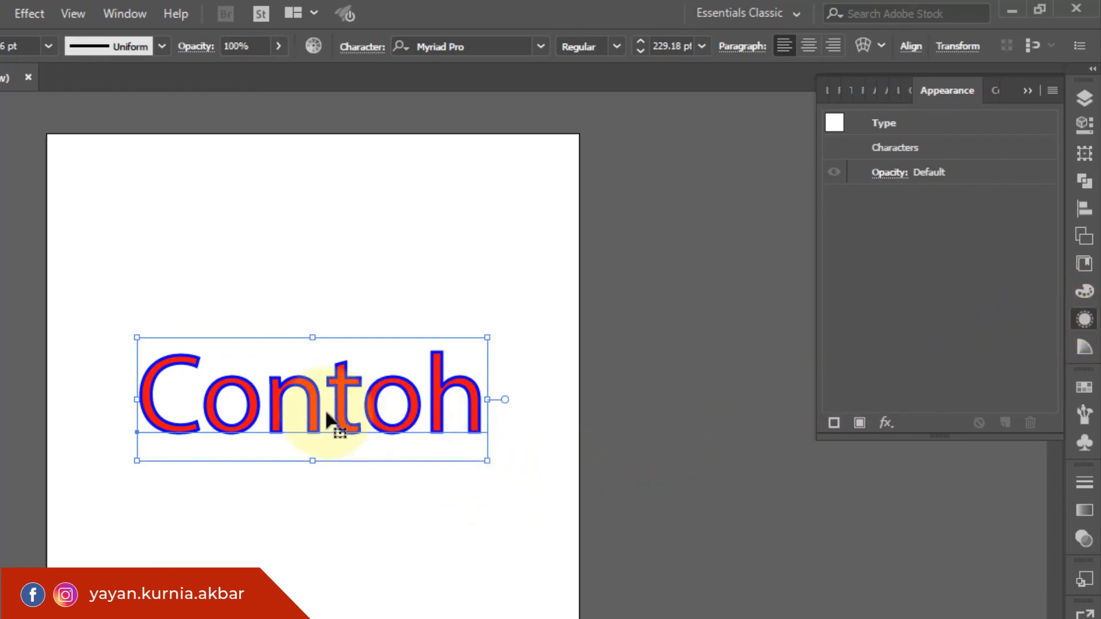
left_click(139, 148)
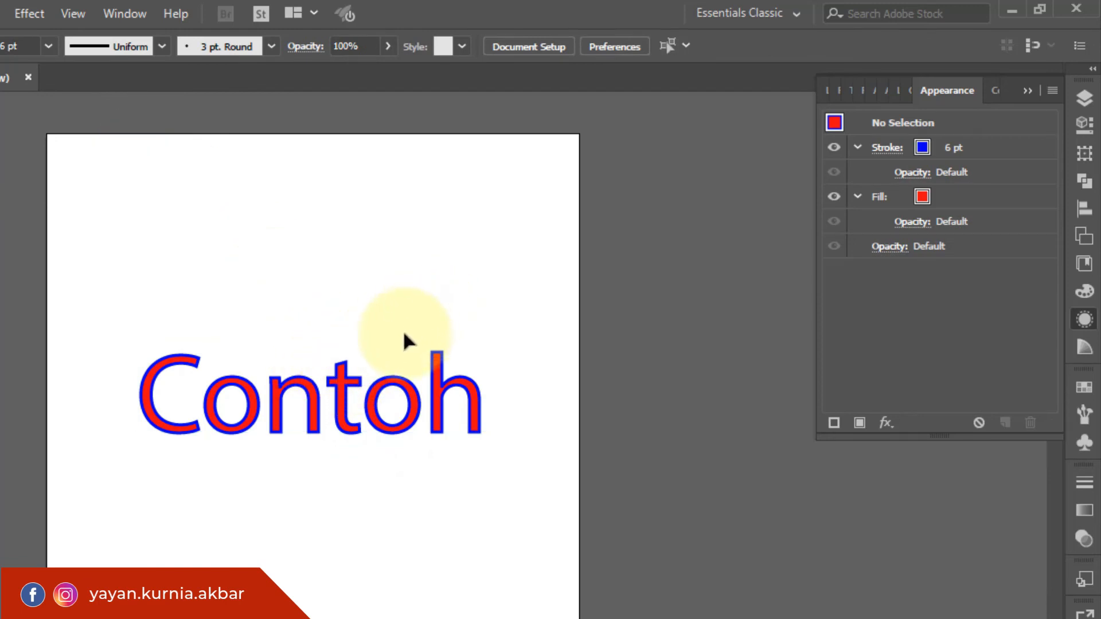
left_click(346, 394)
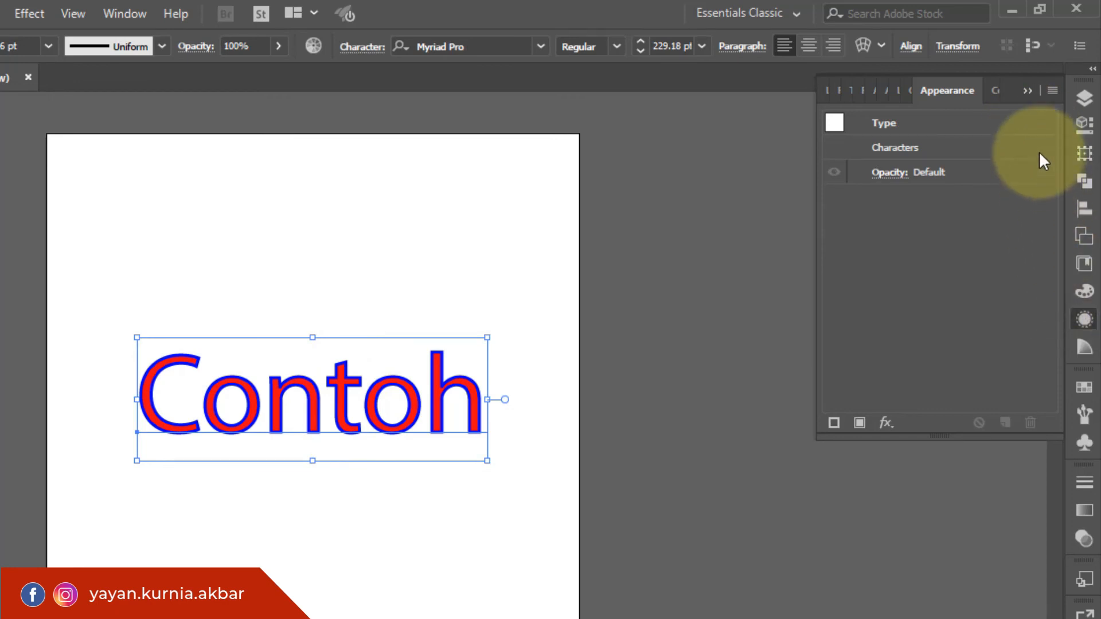
left_click(1052, 90)
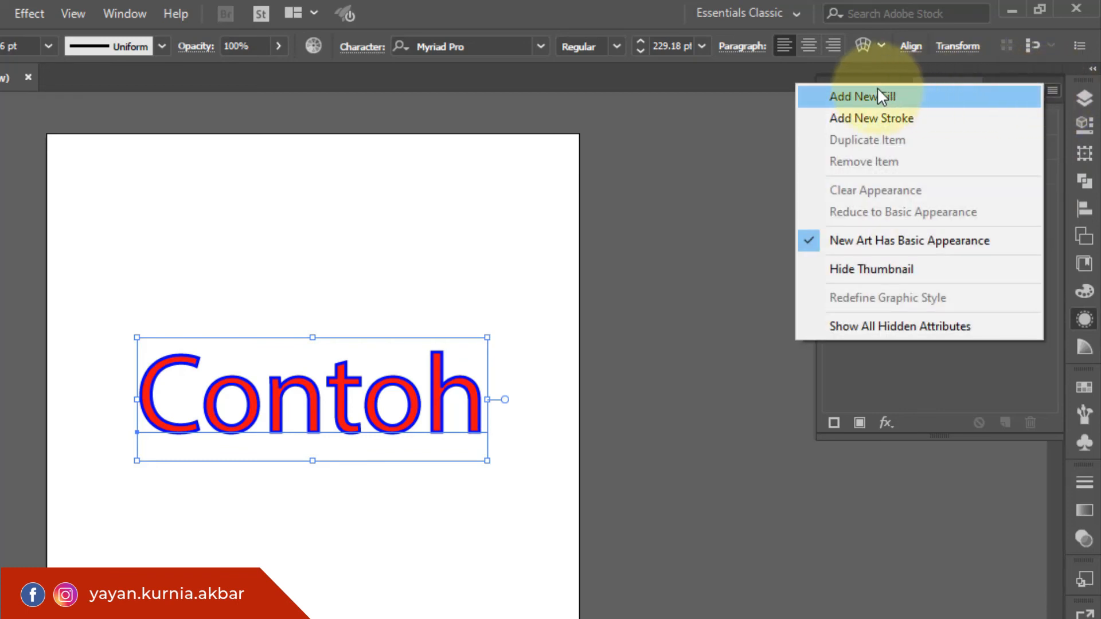
left_click(877, 120)
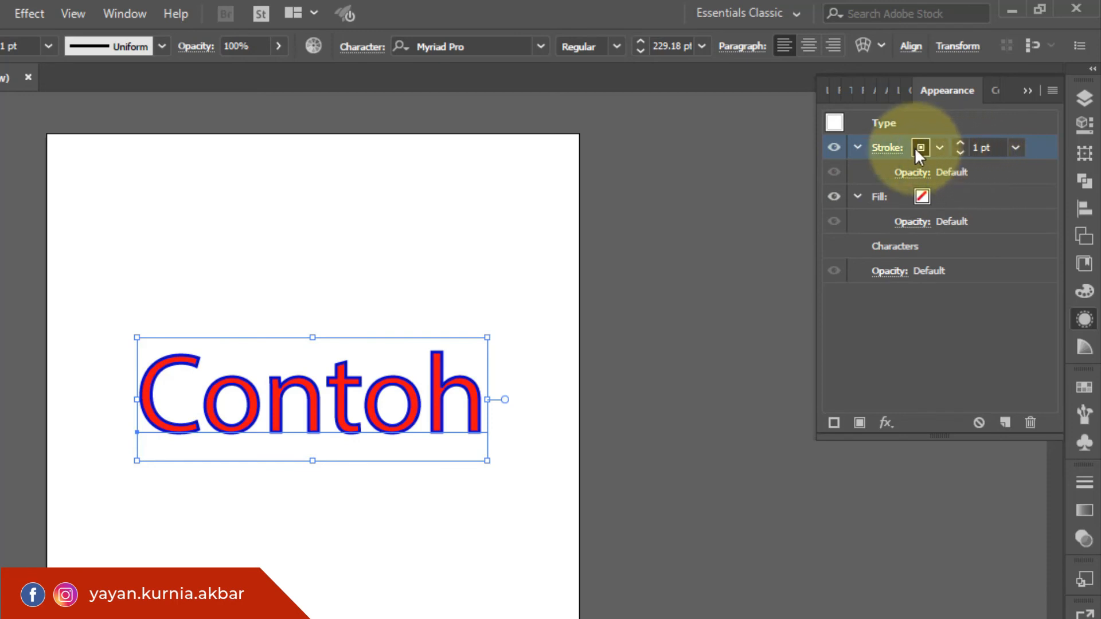
left_click(1051, 92)
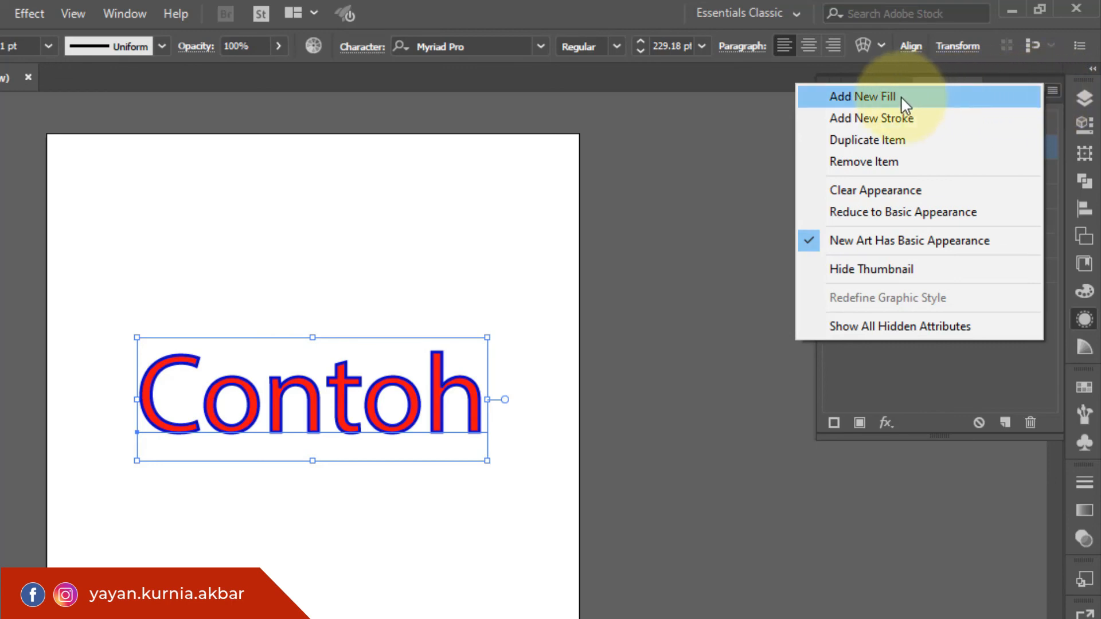
left_click(896, 118)
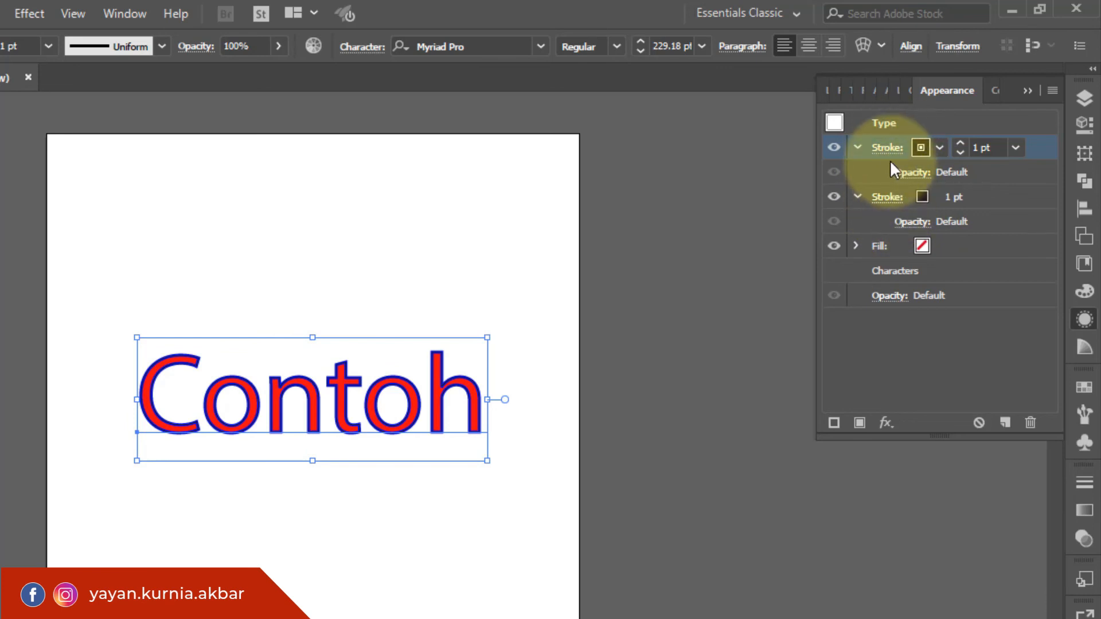
Step: Set the added Fill attribute in the text's appearance to the red swatch
left_click(923, 243)
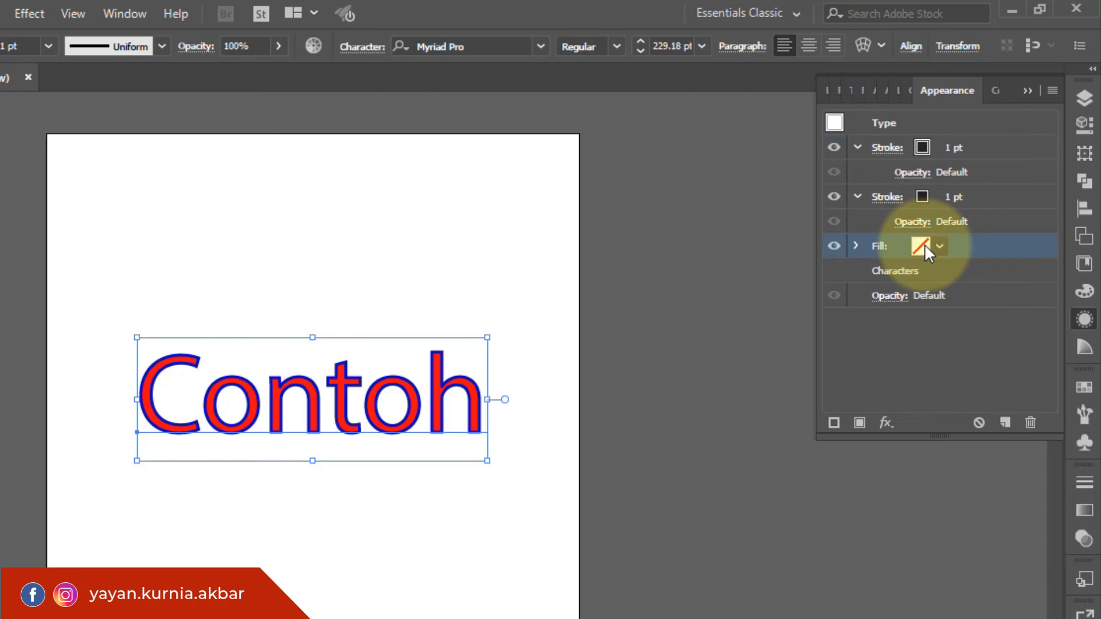
left_click(938, 246)
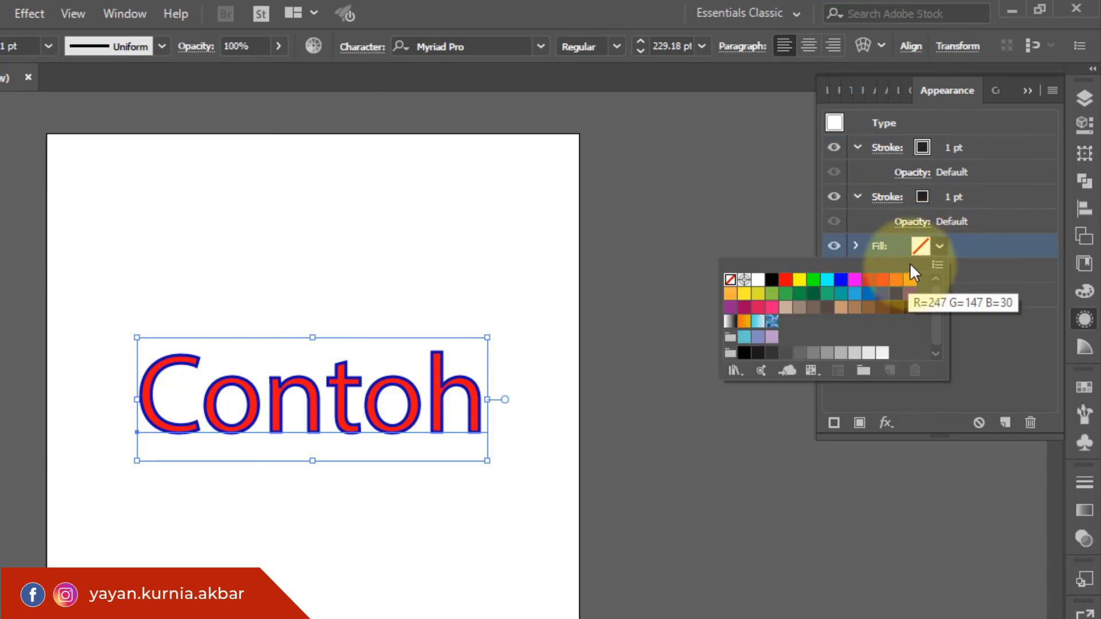
left_click(920, 244)
left_click(920, 244)
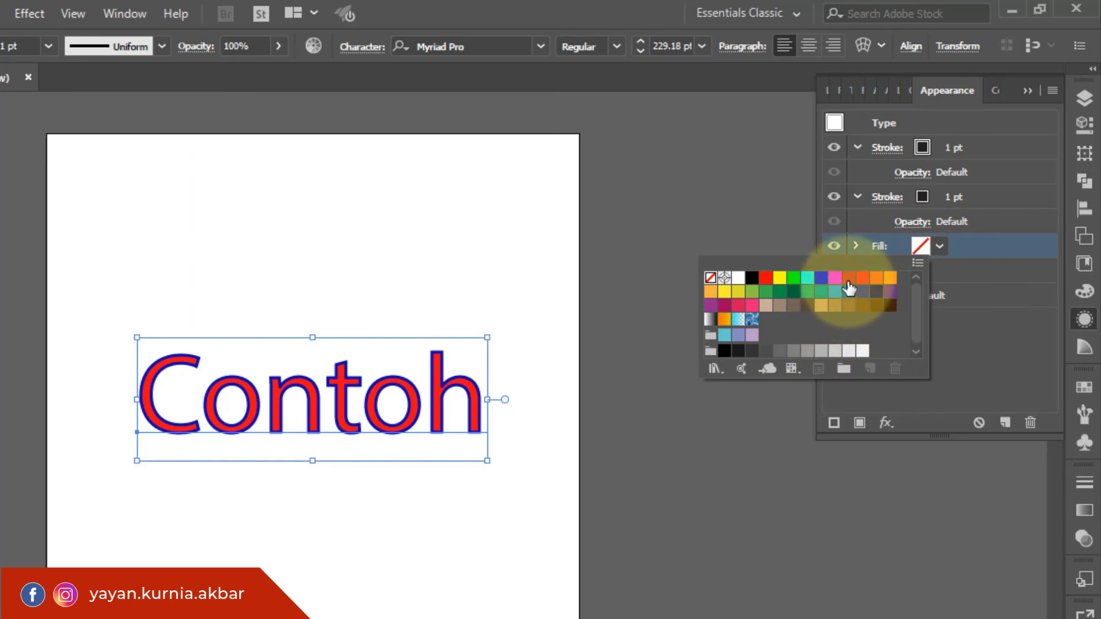
left_click(768, 278)
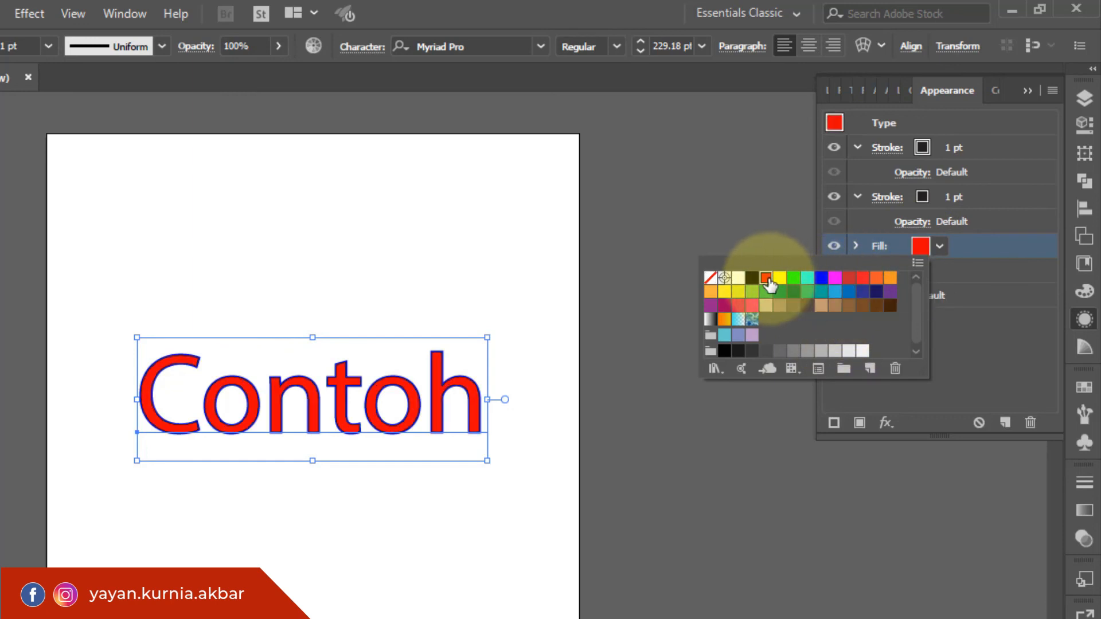
Step: Make the lower of the two added strokes black with a weight of 5 pt
left_click(921, 196)
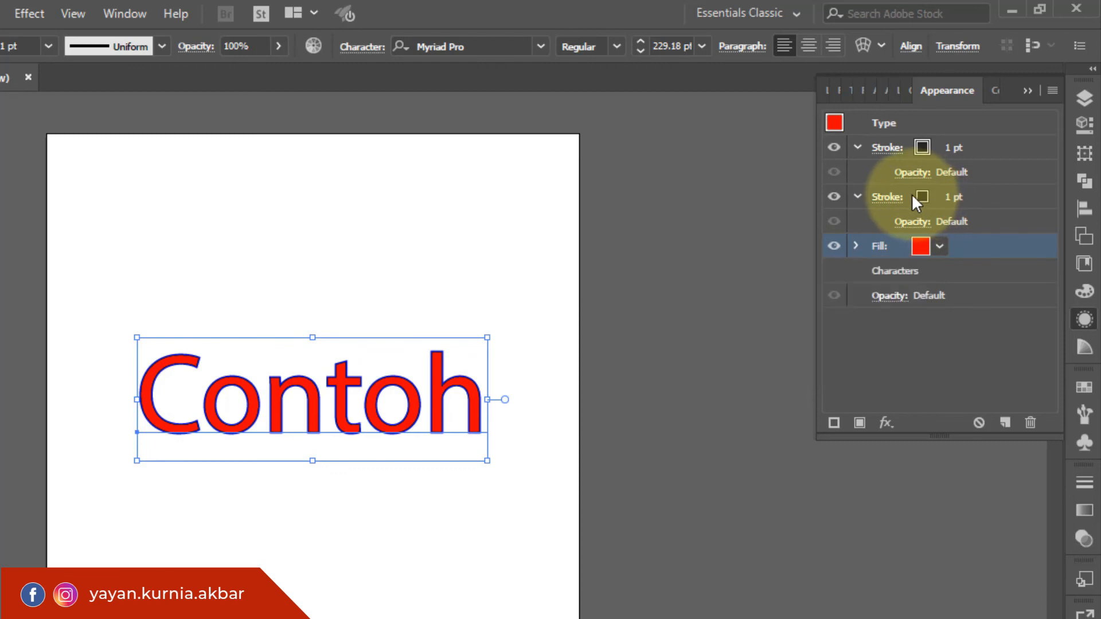
left_click(926, 195)
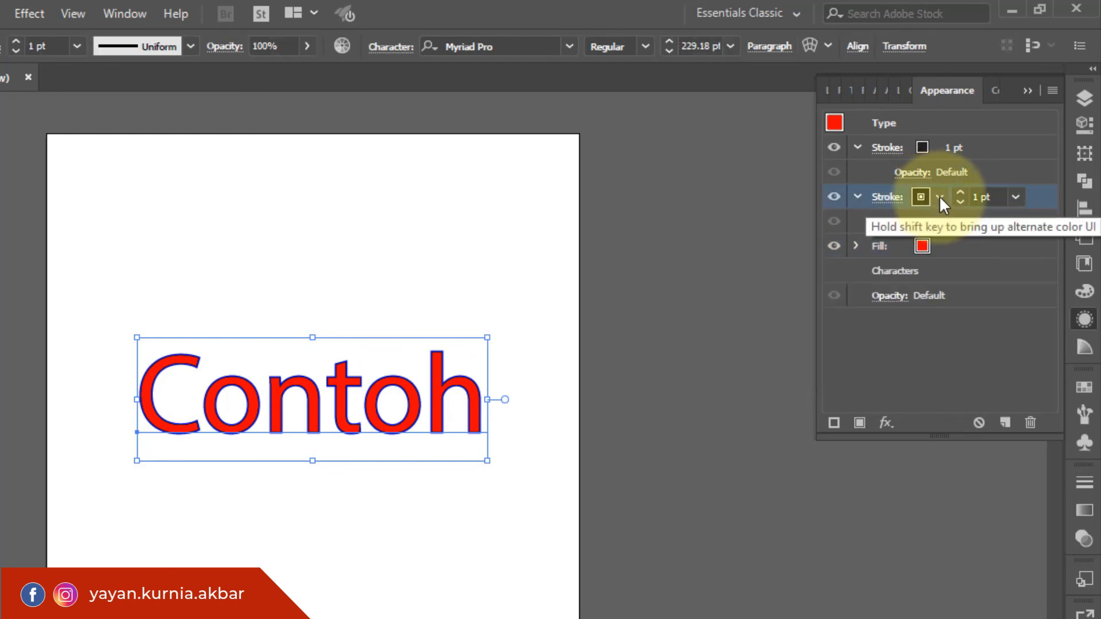
left_click(939, 197)
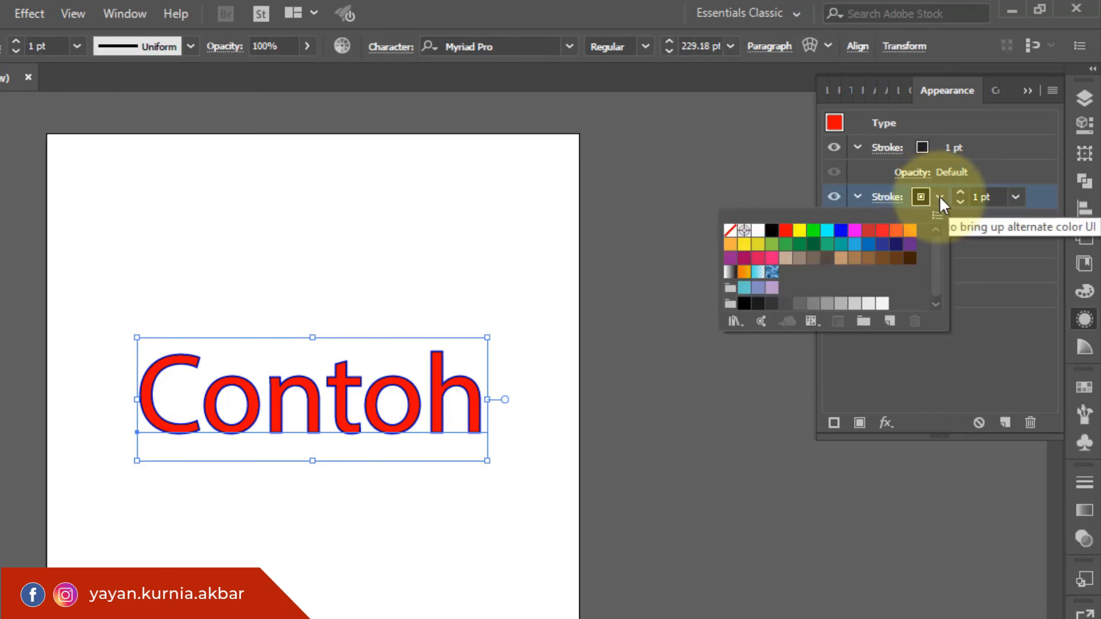
left_click(772, 230)
left_click(977, 196)
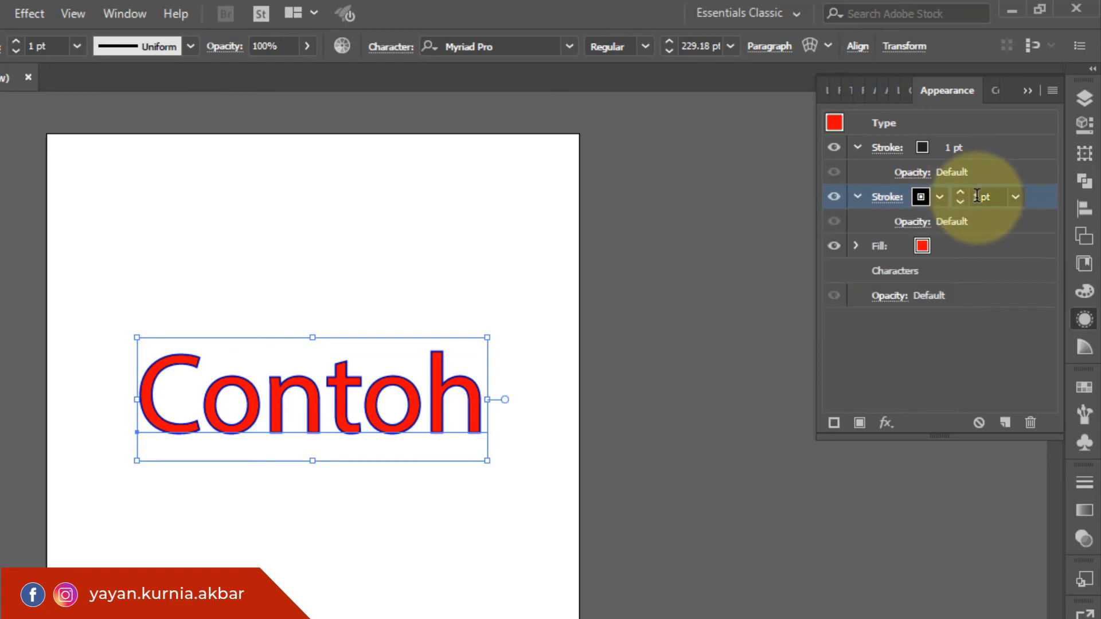
left_click_drag(982, 197, 971, 196)
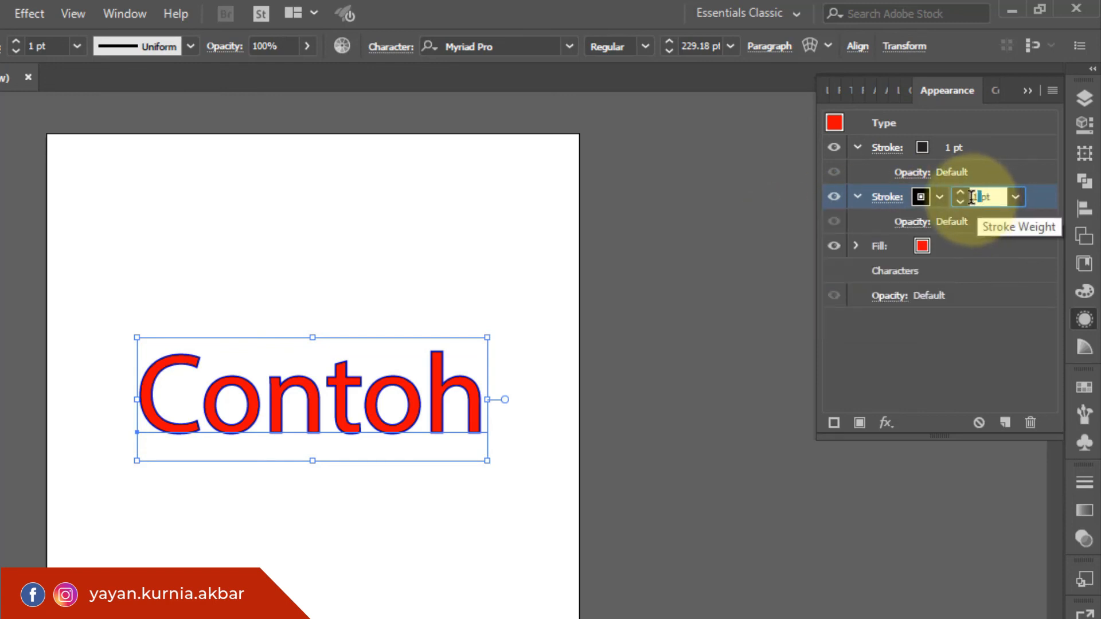
type("5")
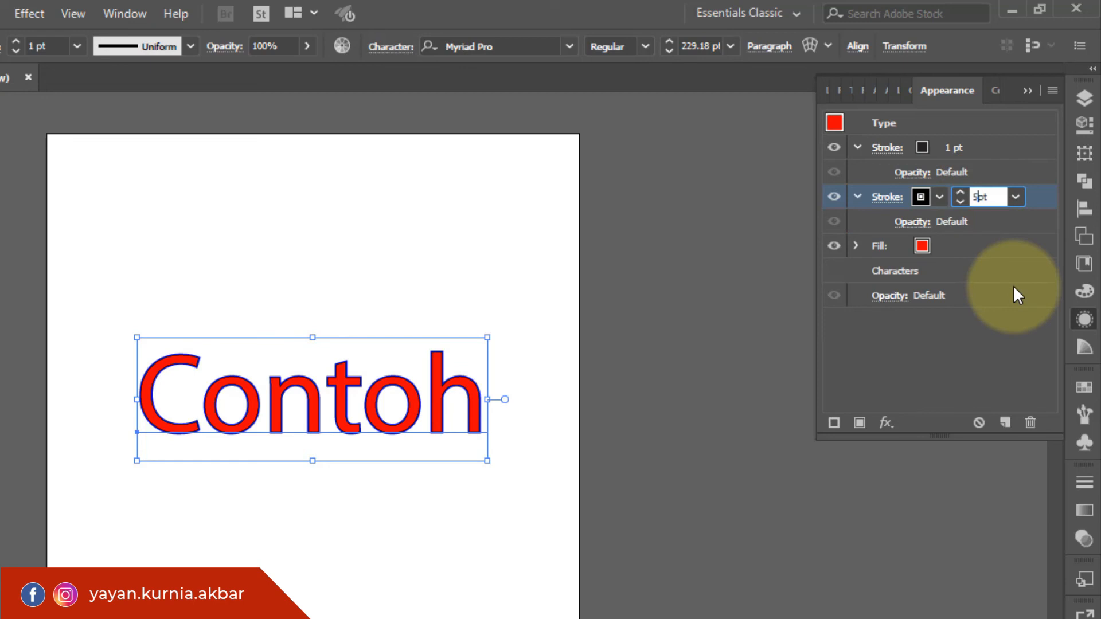
left_click(1001, 162)
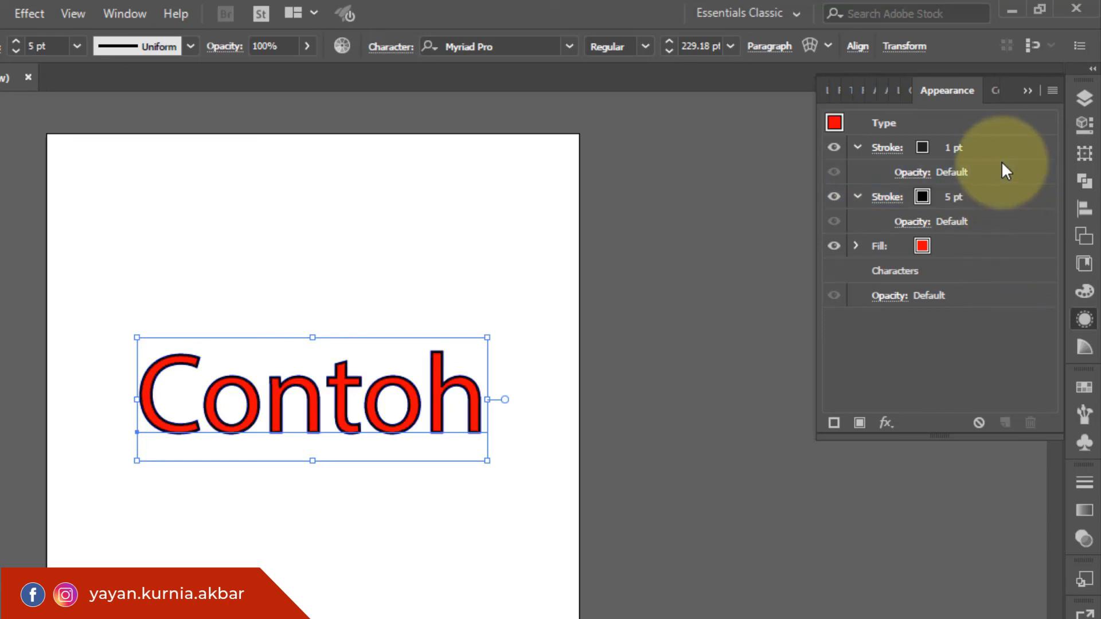
Step: Make the upper stroke of the "Contoh" text blue with a weight of 10 pt
left_click(923, 148)
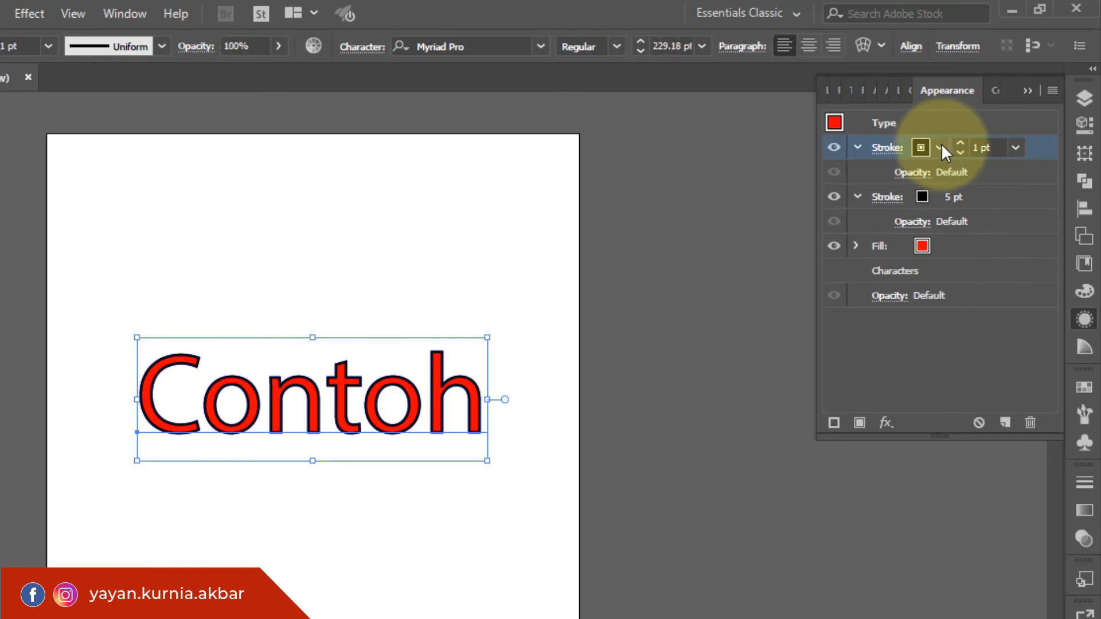
left_click(939, 145)
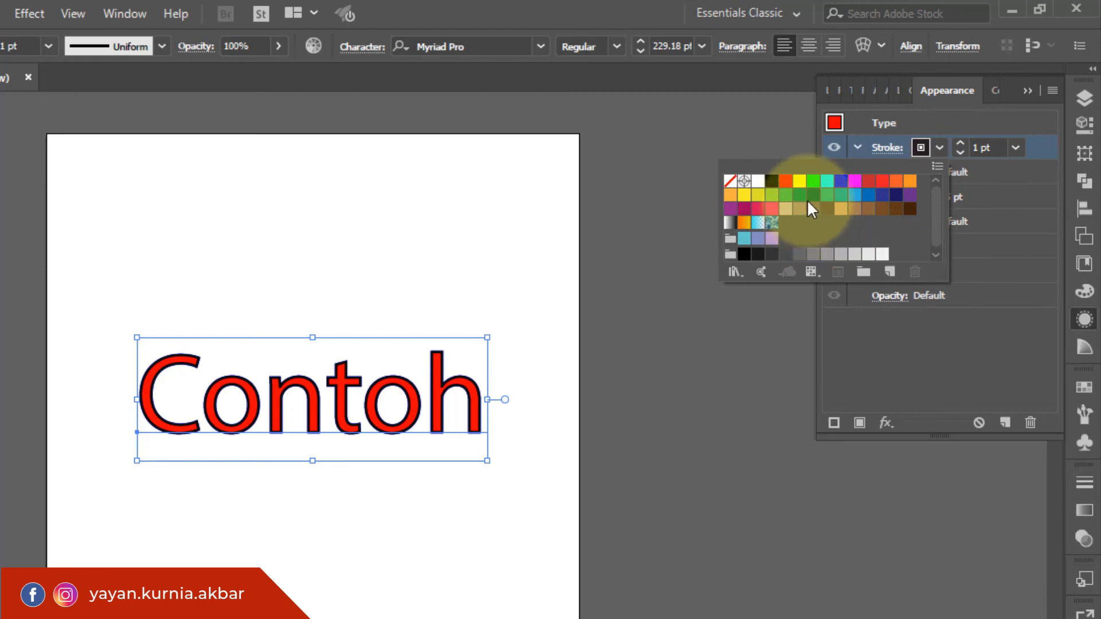
left_click(841, 183)
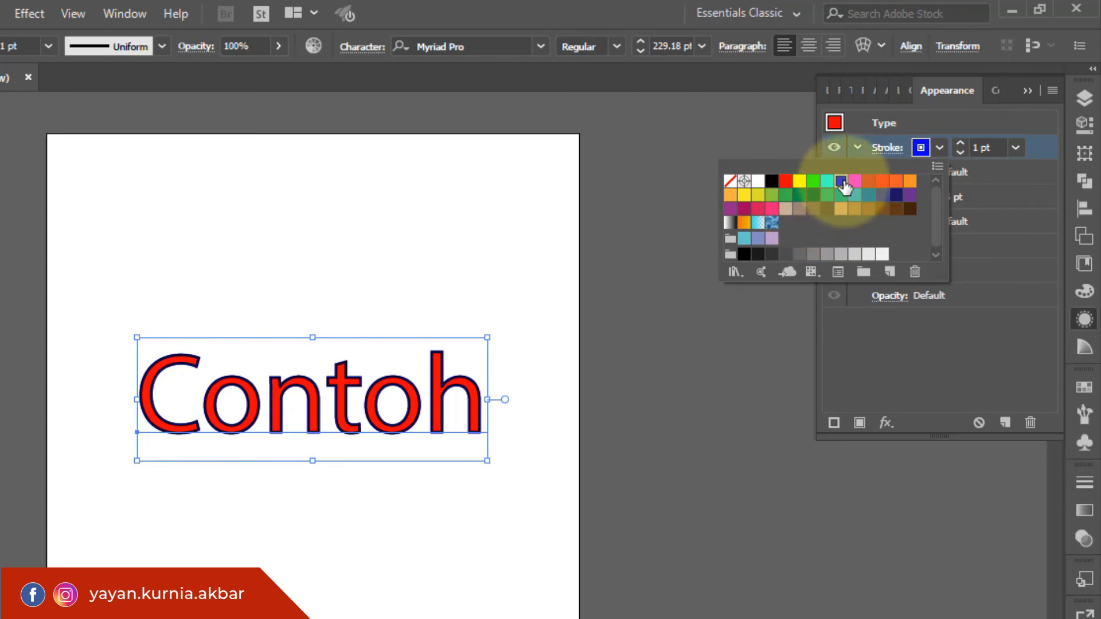
left_click(978, 148)
double_click(977, 148)
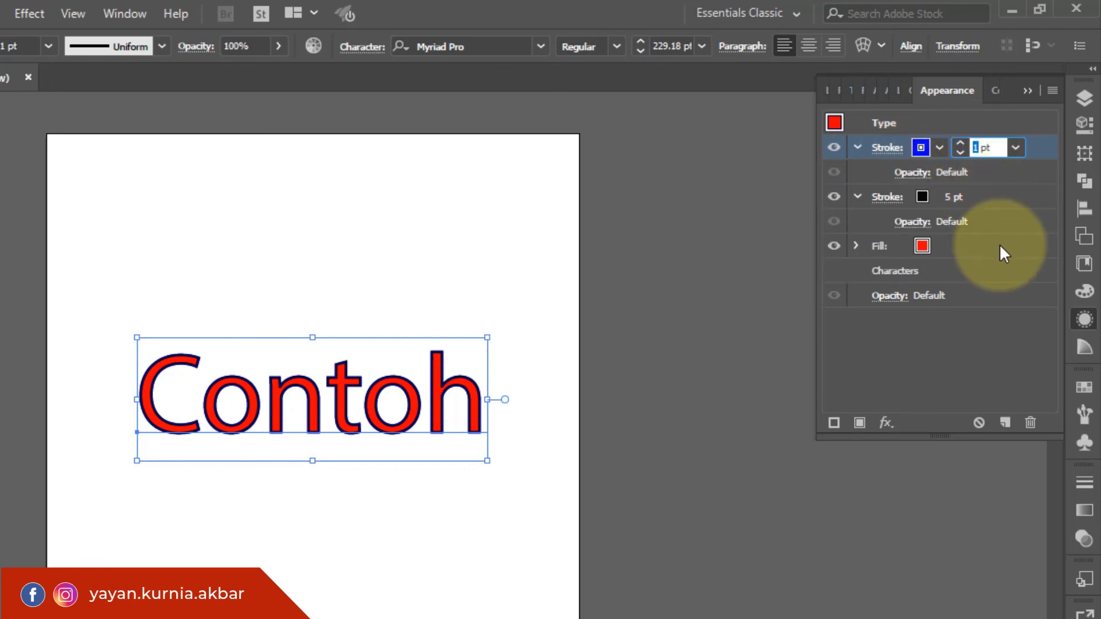
type("10")
key("Return")
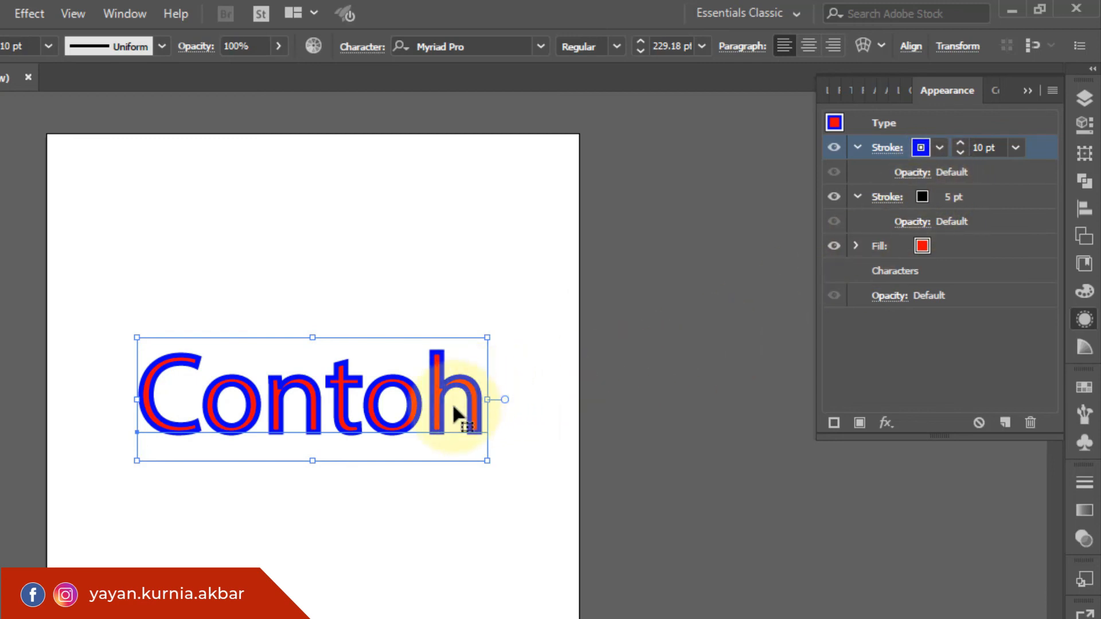
Step: Reorder the text's appearance attributes so the blue stroke sits below the black one and the fill lies above both strokes
key("ctrl+shift+b")
key("ctrl+equal")
key("ctrl+equal")
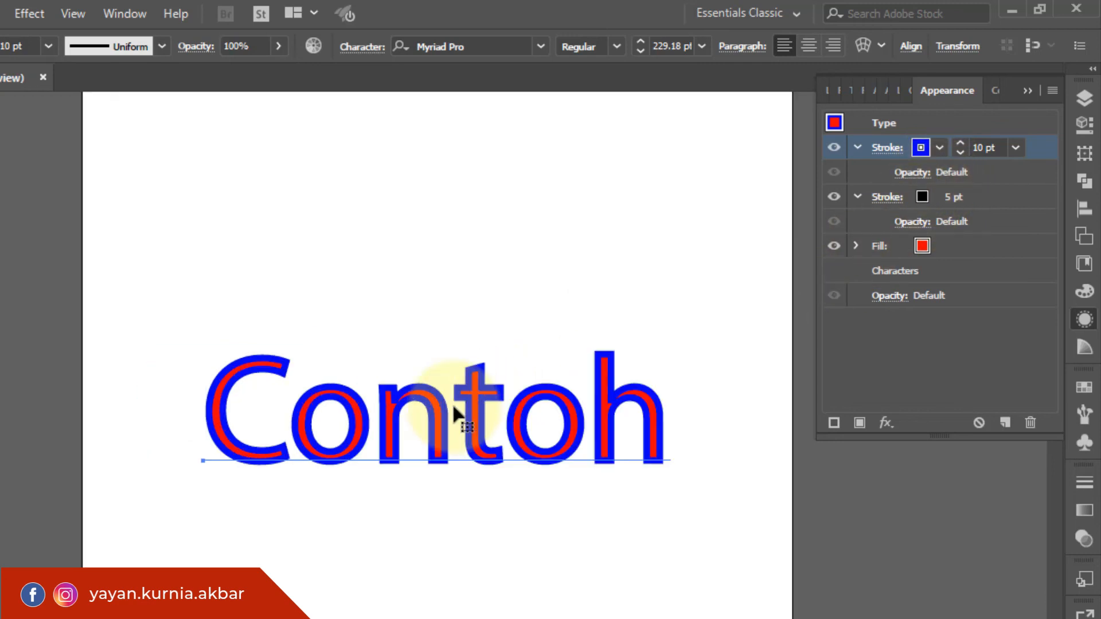
key("ctrl+equal")
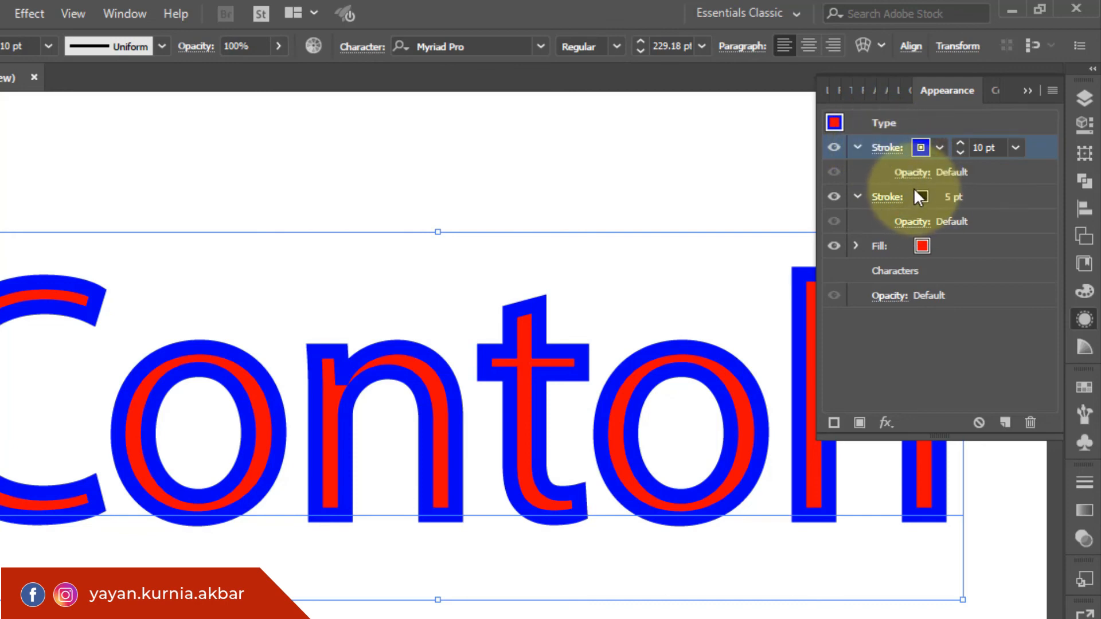
left_click(885, 148)
left_click(858, 146)
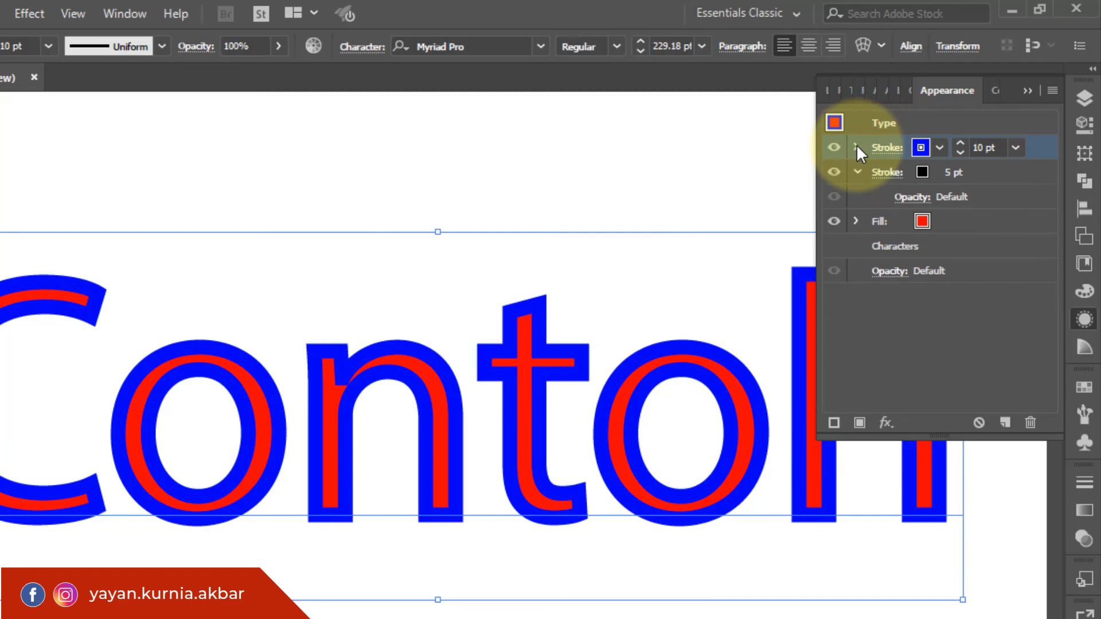
left_click(858, 172)
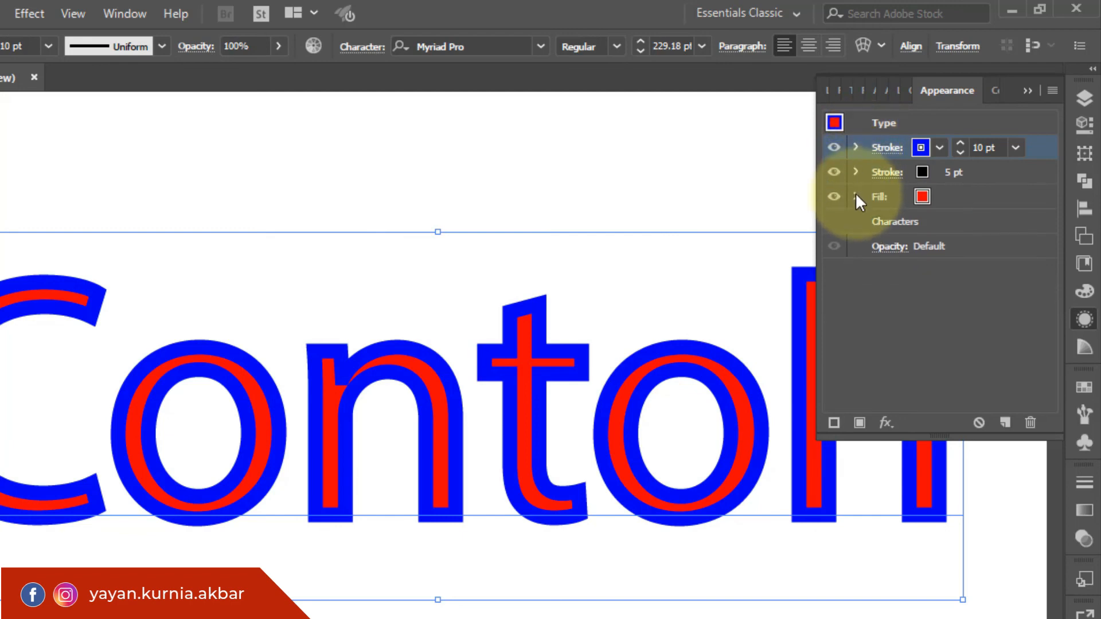
left_click(855, 195)
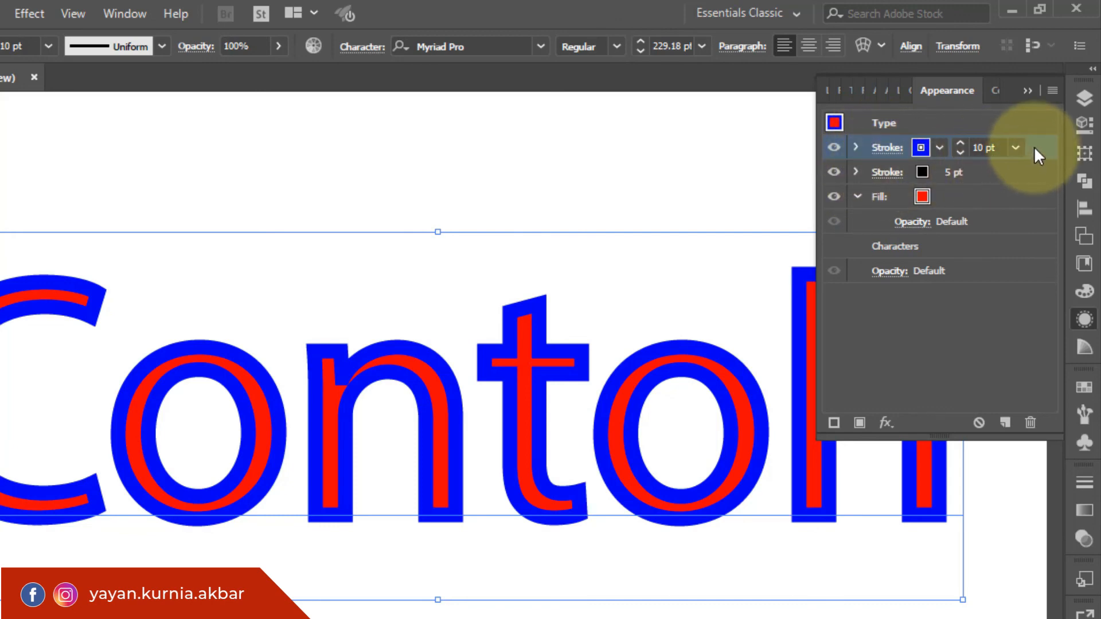
mouse_move(1033, 146)
left_mouse_down()
mouse_move(1032, 179)
mouse_move(1021, 183)
left_mouse_up()
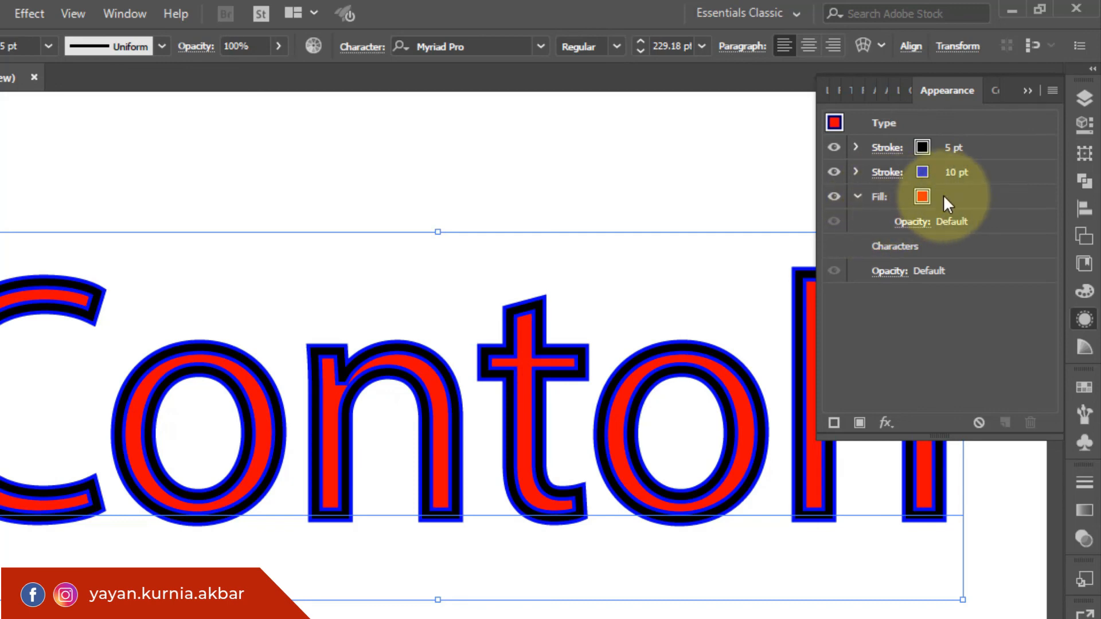
left_click(859, 194)
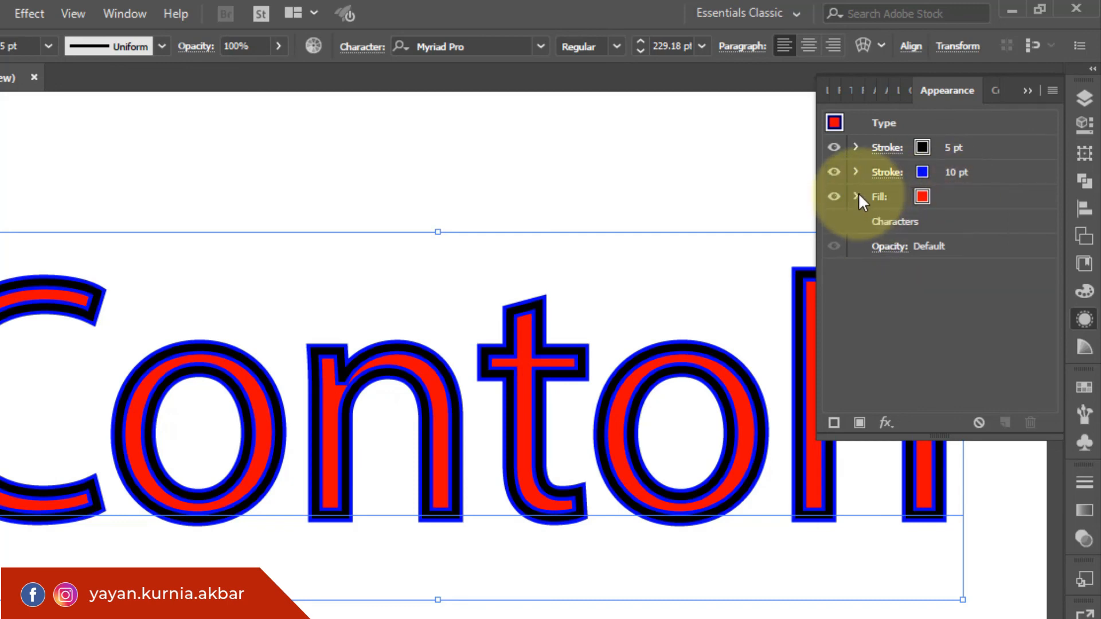
mouse_move(975, 195)
left_mouse_down()
mouse_move(990, 189)
mouse_move(985, 137)
left_mouse_up()
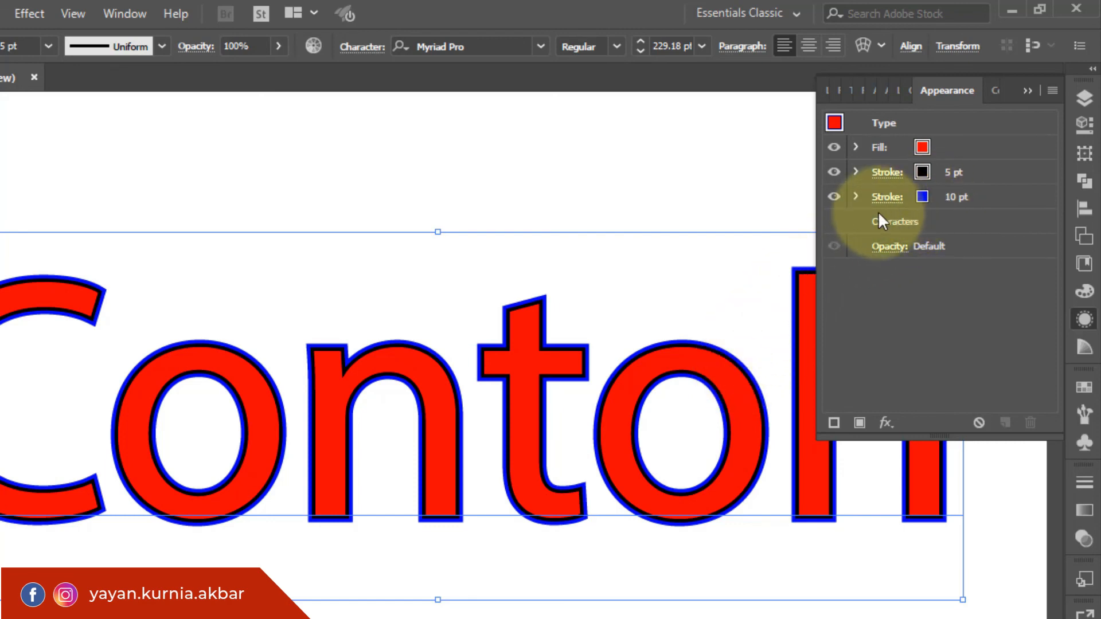
Step: Set the blue stroke's weight to 20 pt and deselect the "Contoh" text
left_click(951, 197)
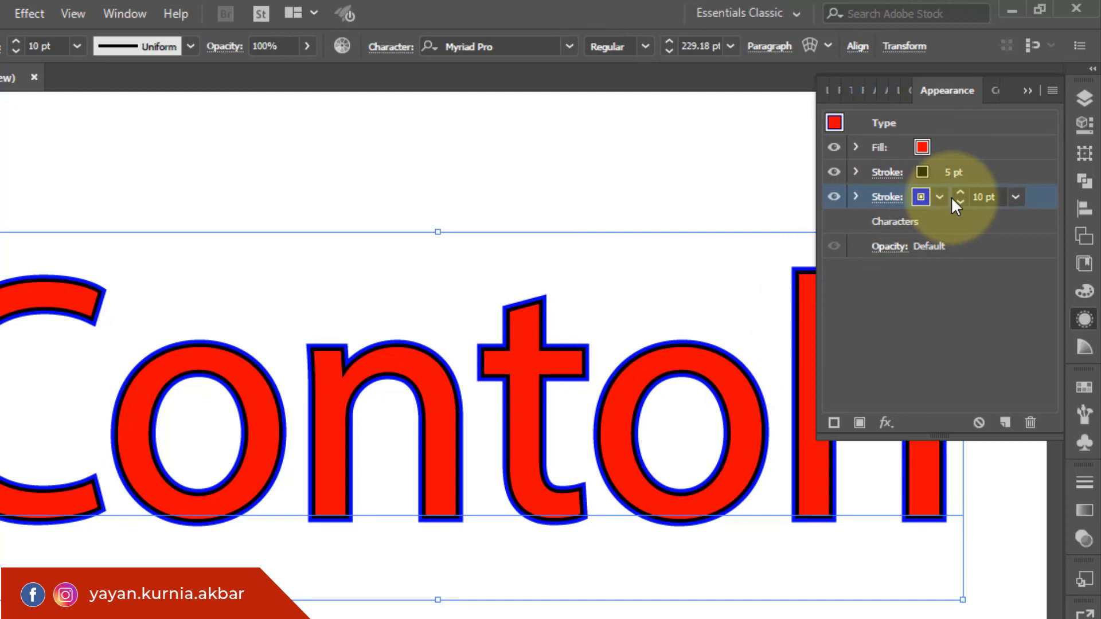
left_click(980, 198)
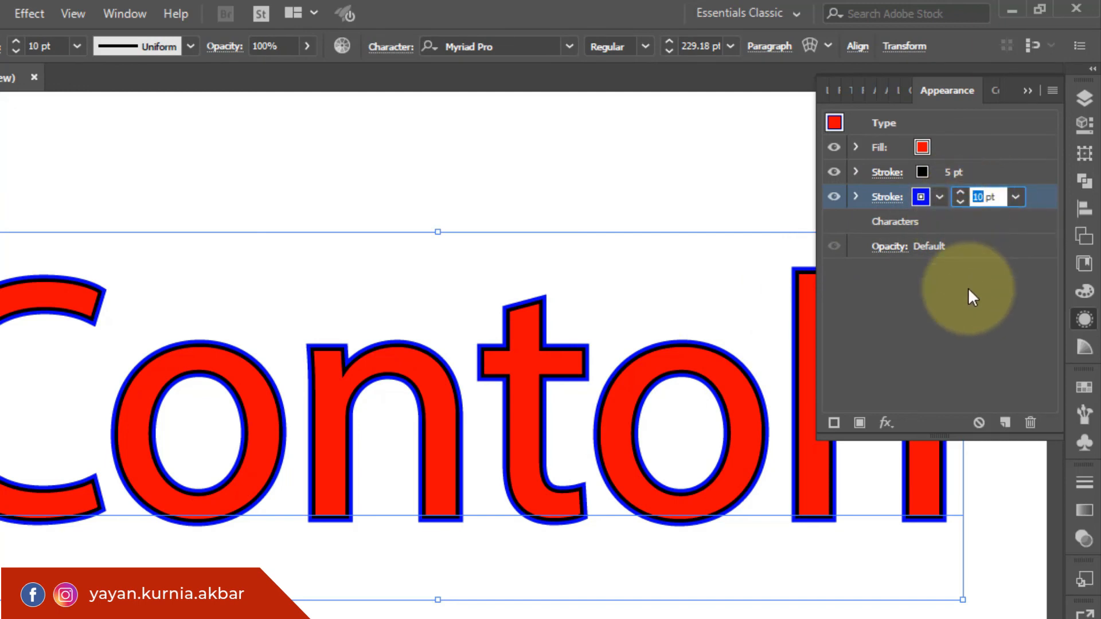
type("20")
key("Return")
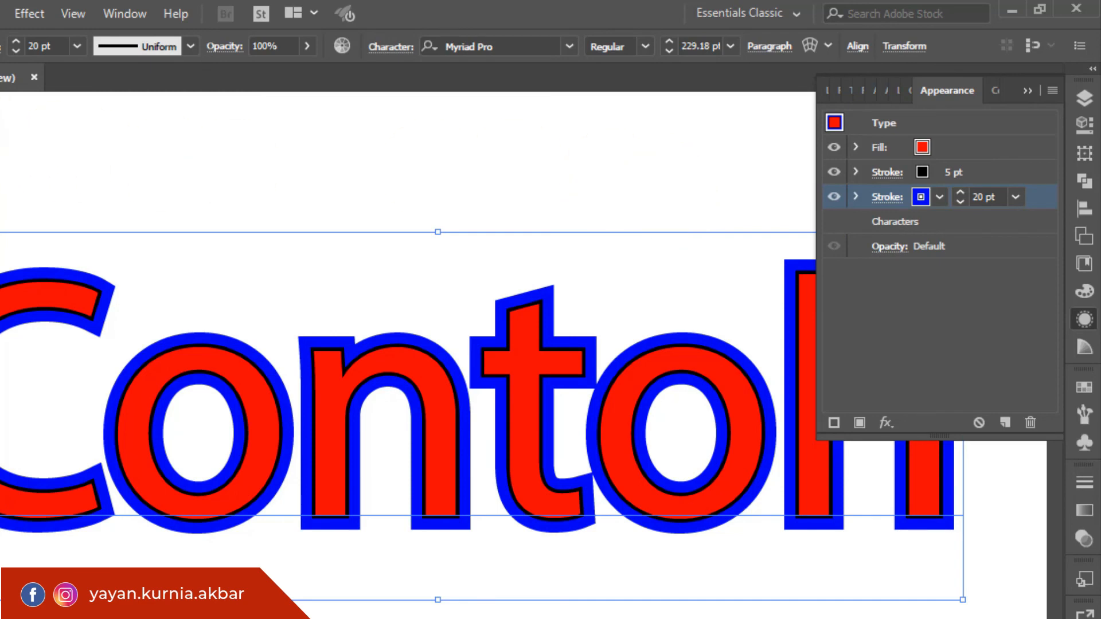
key("ctrl+shift+b")
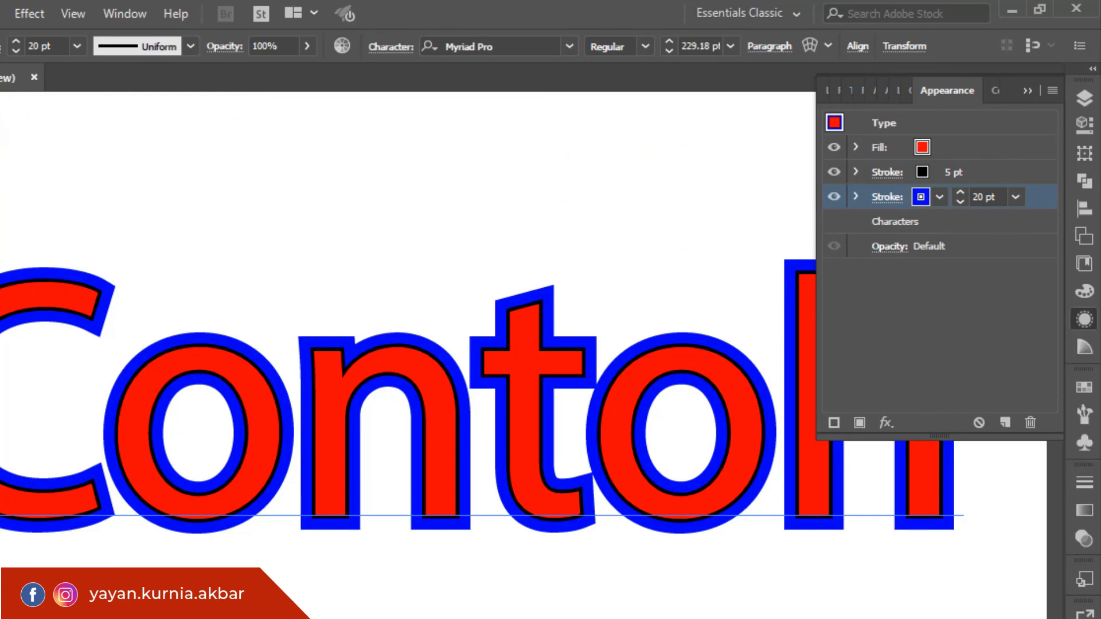
key("ctrl+minus")
key("ctrl+minus")
key("ctrl+minus")
key("ctrl+shift+a")
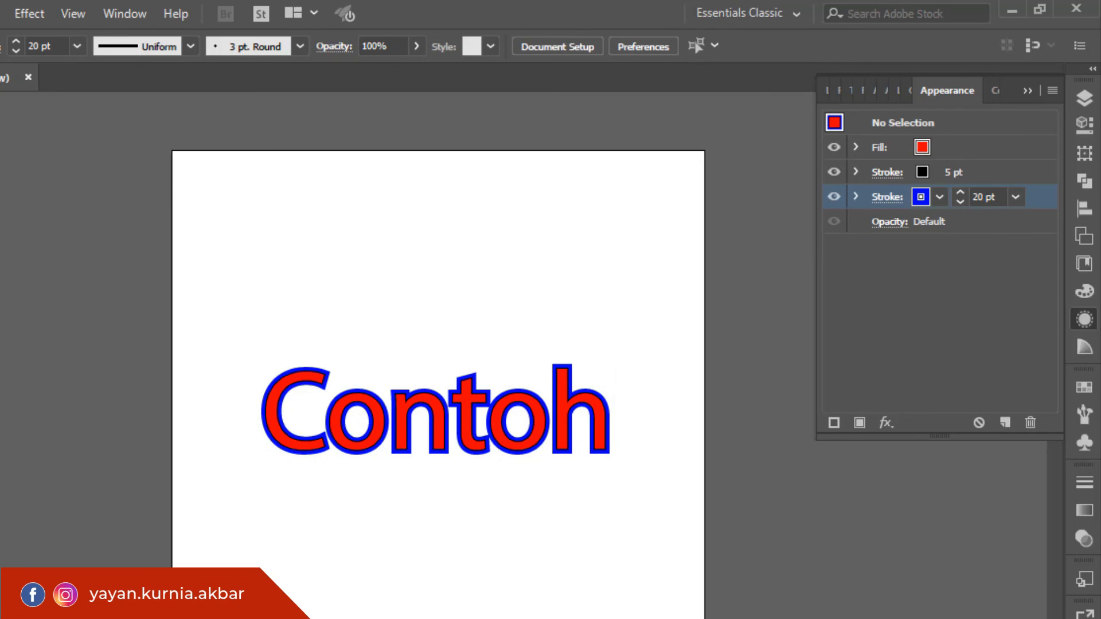